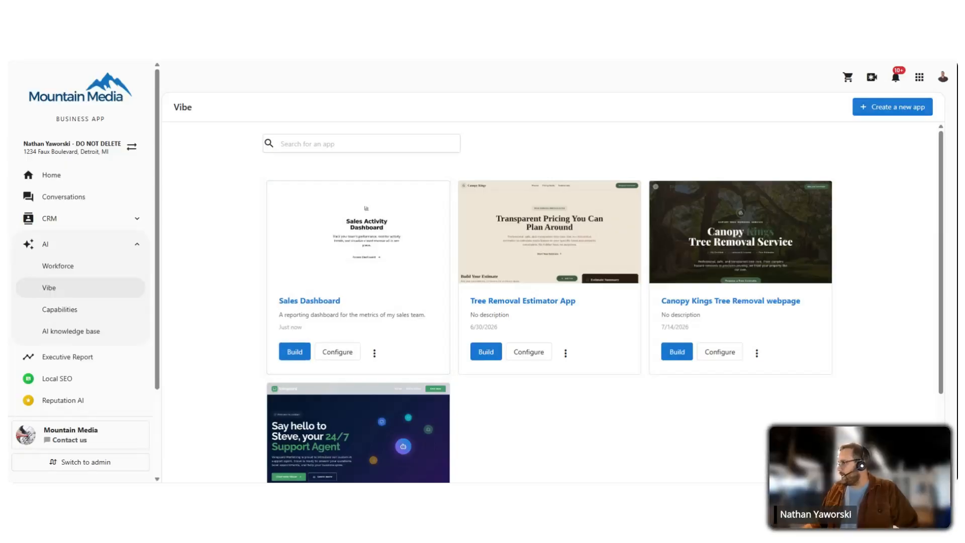
# Create a new Vibe app from scratch named "Sales Leaderboard", without a description.
pyautogui.click(892, 106)
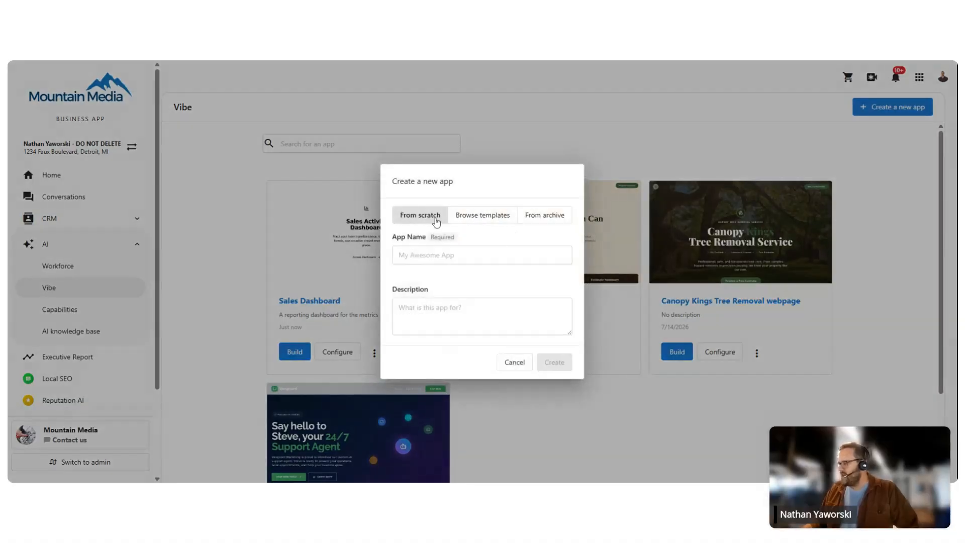
pyautogui.click(487, 219)
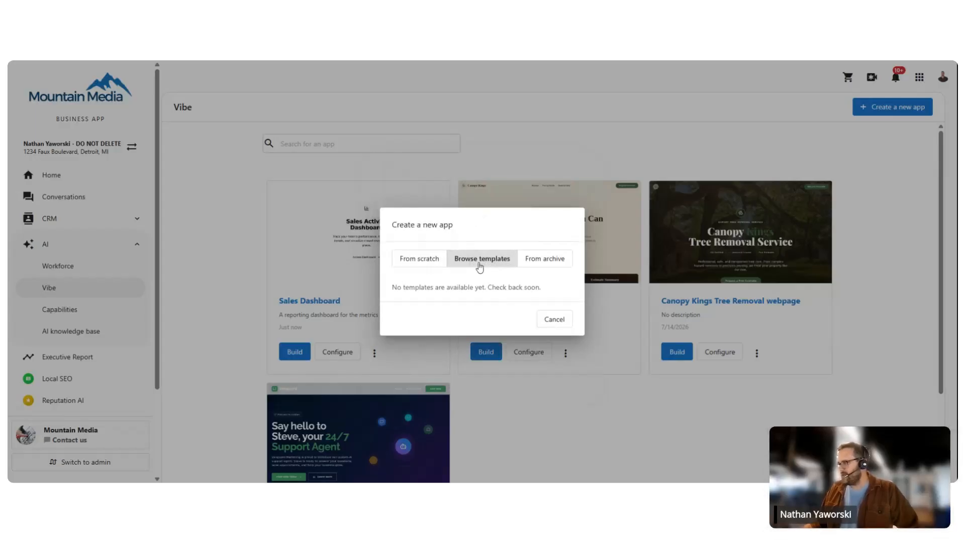
pyautogui.click(547, 264)
pyautogui.click(475, 232)
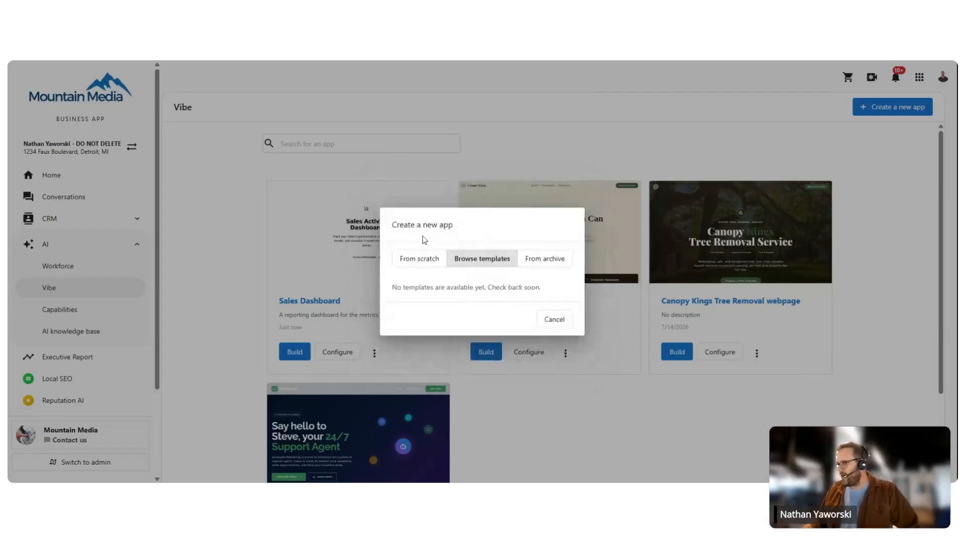
pyautogui.click(408, 257)
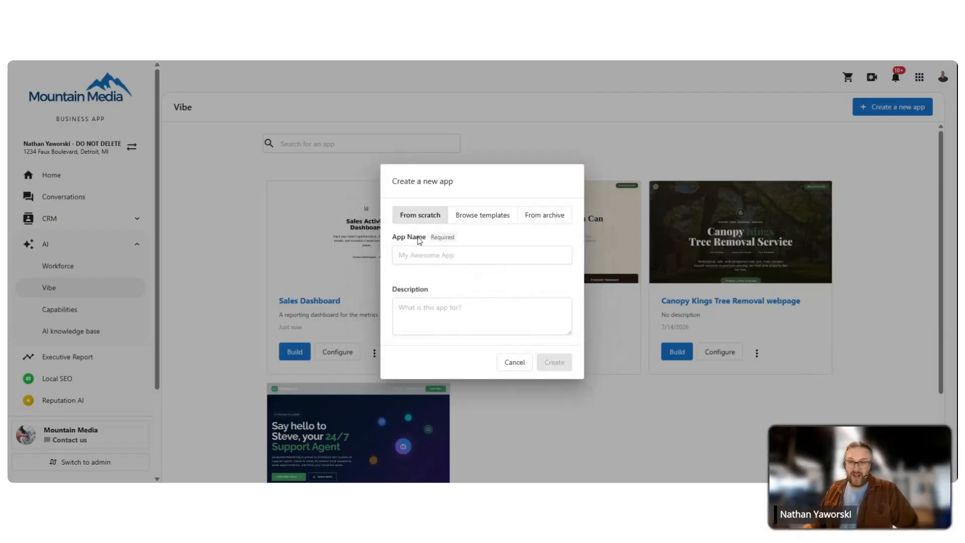
pyautogui.click(442, 255)
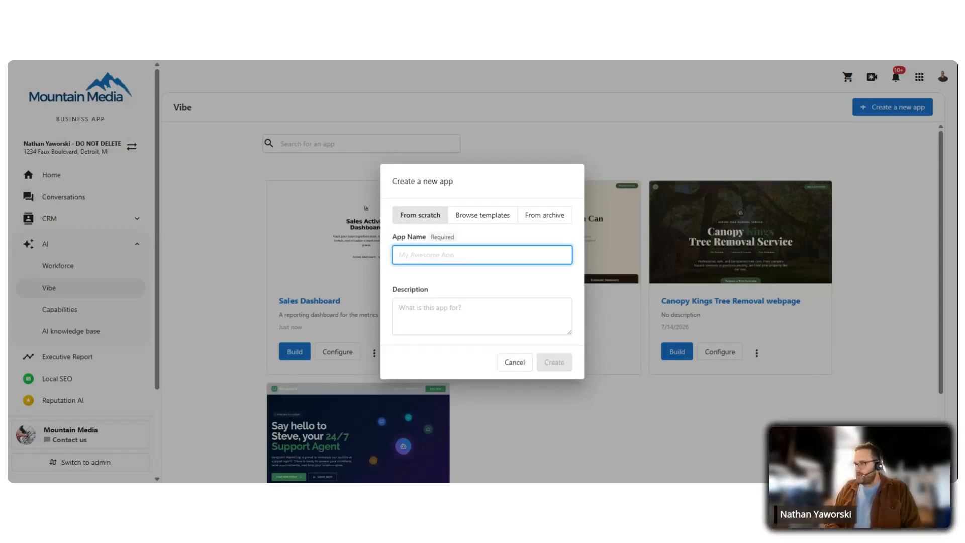
pyautogui.write('Sales Leaderboard')
pyautogui.press('BackSpace')
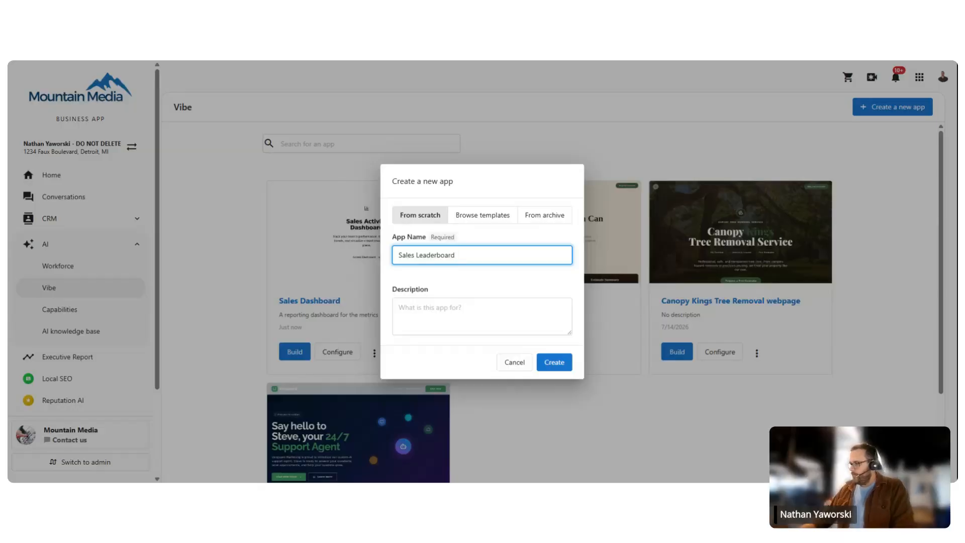
pyautogui.click(554, 363)
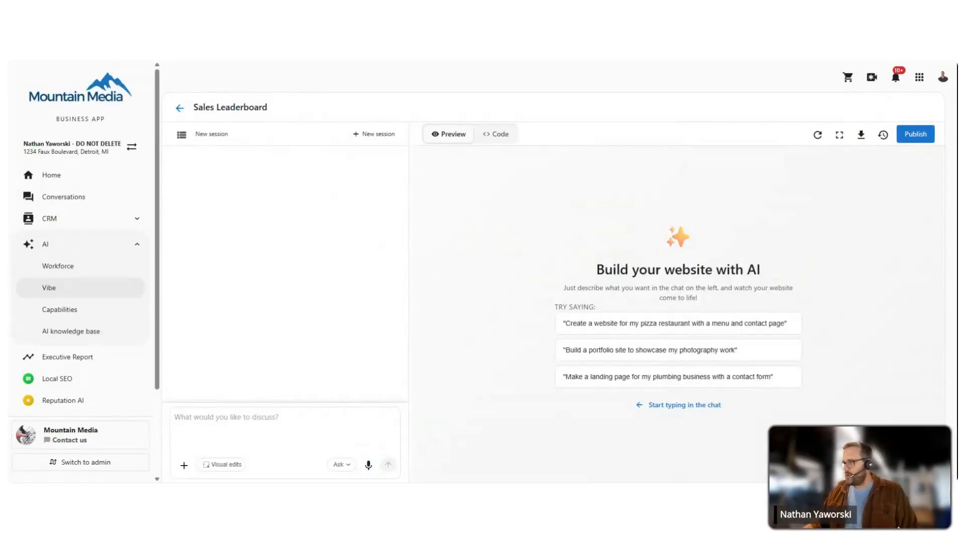
# Open the Sales Leaderboard app's configuration and look at the knowledge sources that can be added to the project.
pyautogui.click(179, 108)
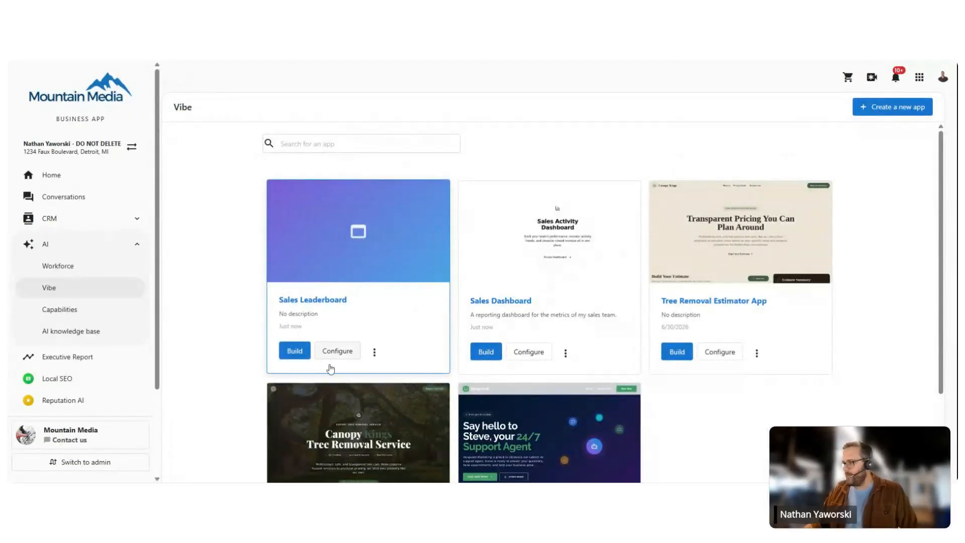
pyautogui.click(340, 354)
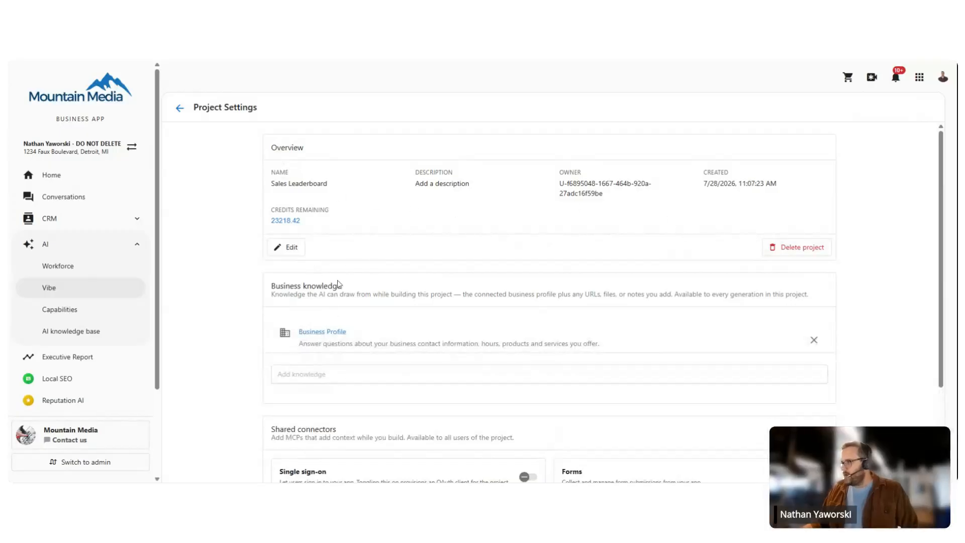
pyautogui.scroll(-2, 309, 222)
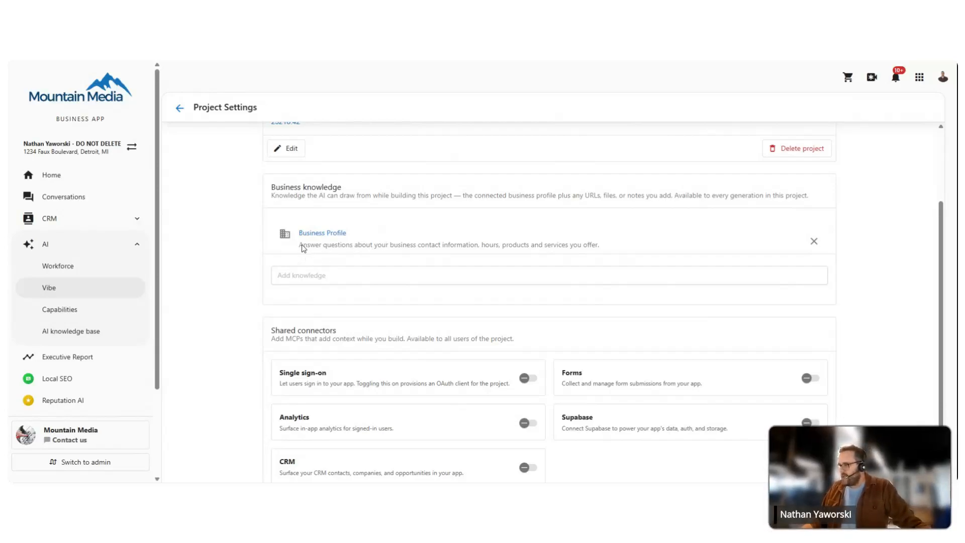
pyautogui.click(301, 275)
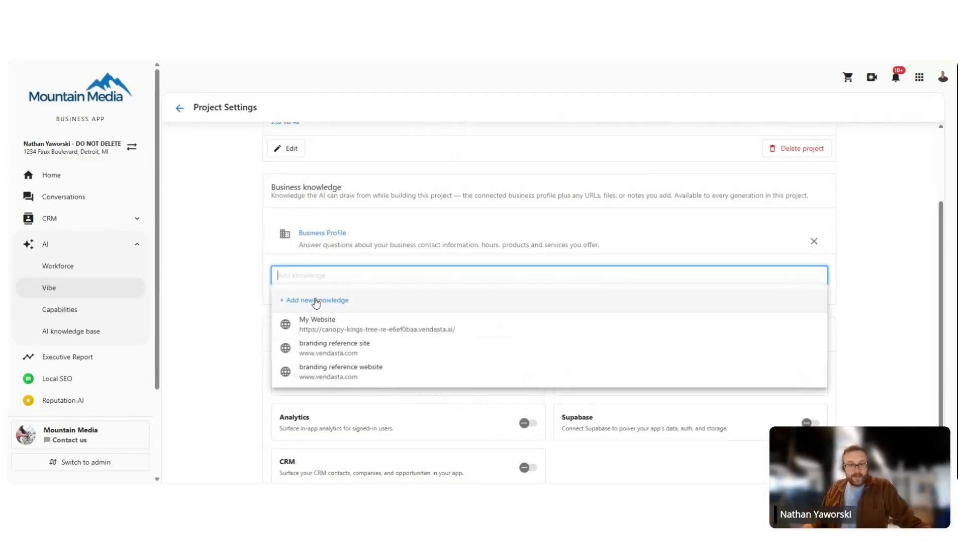
pyautogui.click(205, 225)
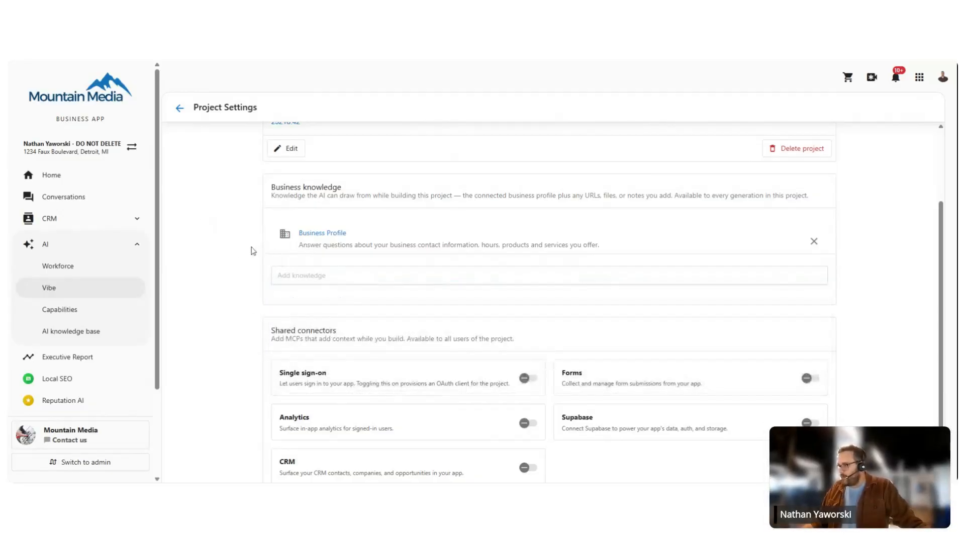
# Enable the Single sign-on, Analytics, Forms and Supabase shared connectors for the Sales Leaderboard project.
pyautogui.scroll(-1, 272, 233)
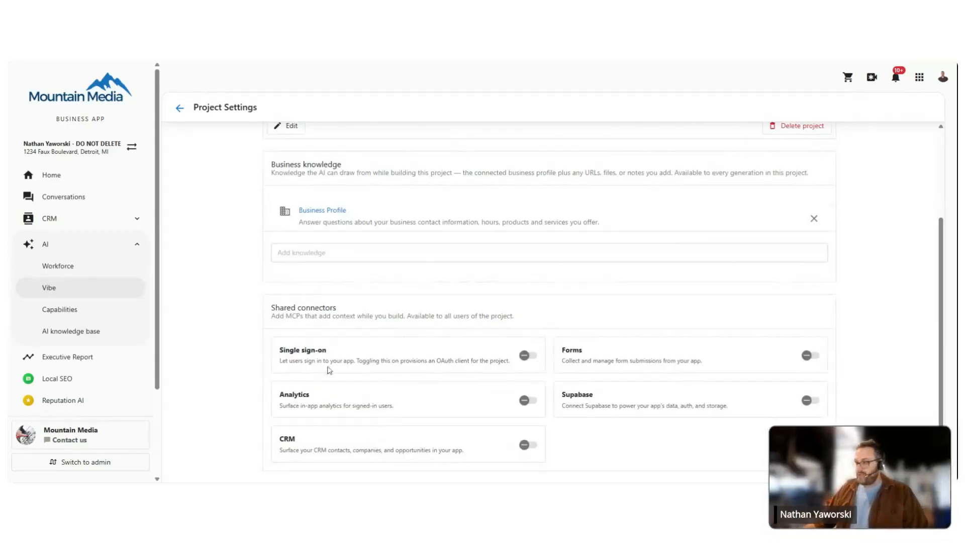
pyautogui.doubleClick(282, 439)
pyautogui.moveTo(437, 444); pyautogui.dragTo(480, 454)
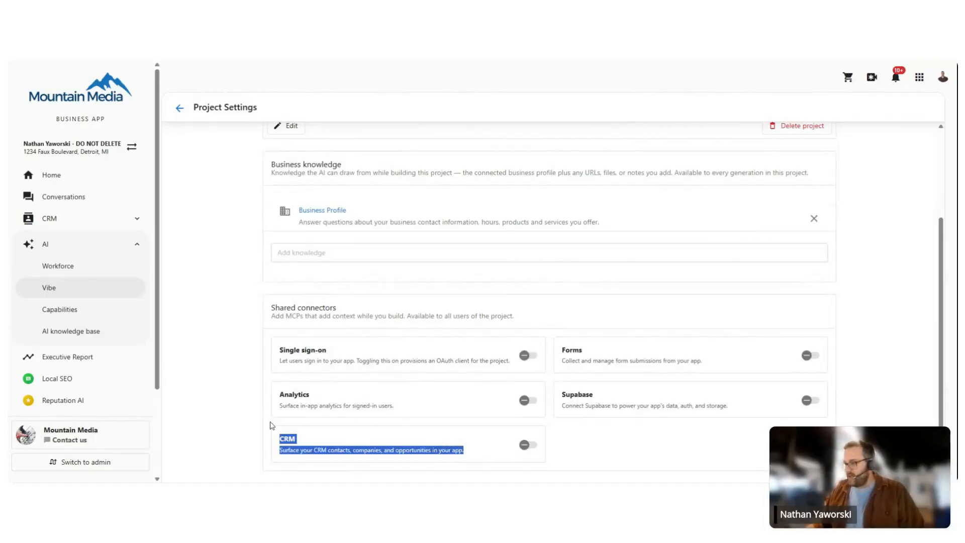
pyautogui.click(240, 436)
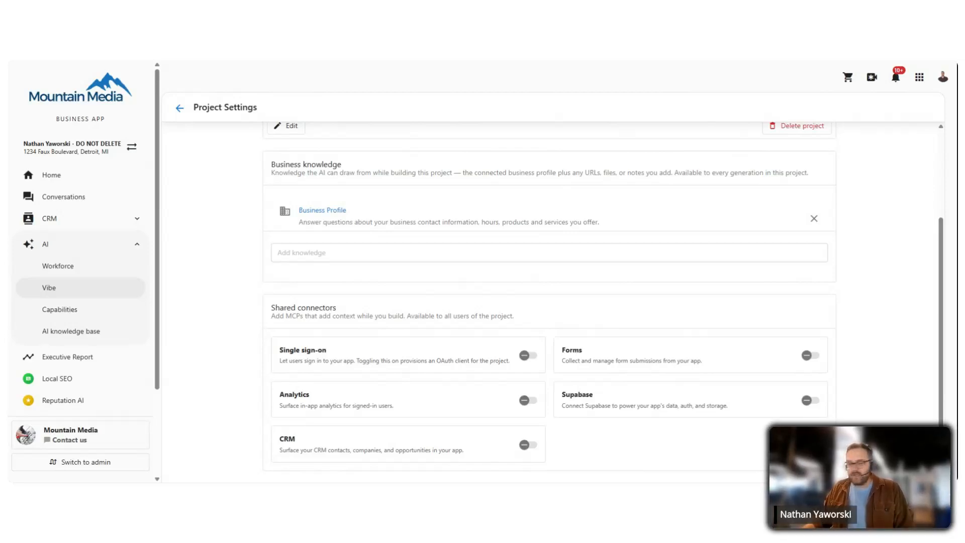
pyautogui.click(527, 355)
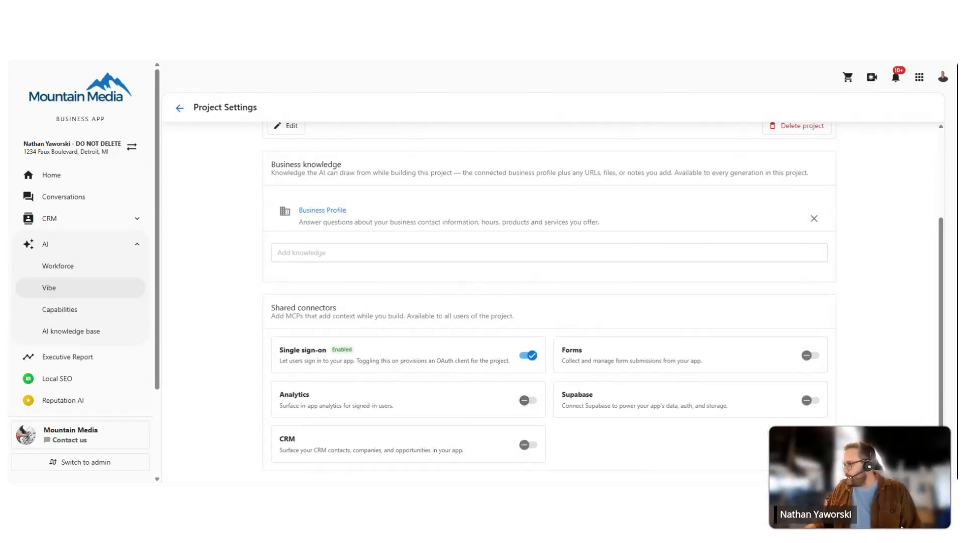
pyautogui.click(528, 400)
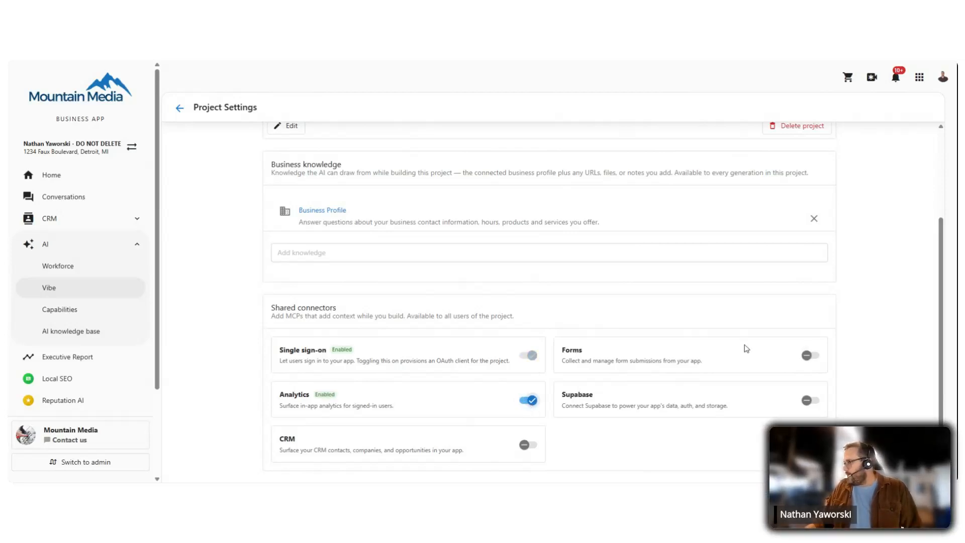
pyautogui.click(809, 355)
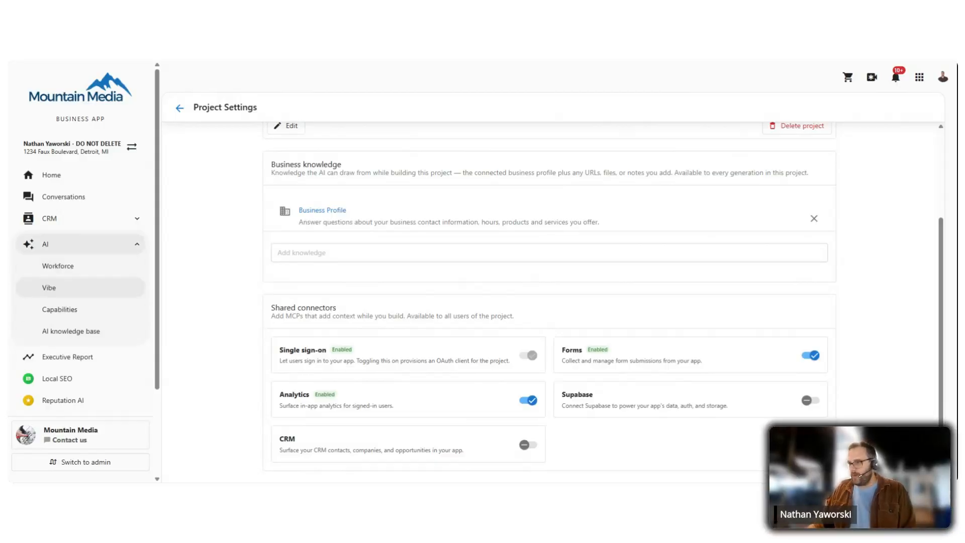
pyautogui.click(63, 219)
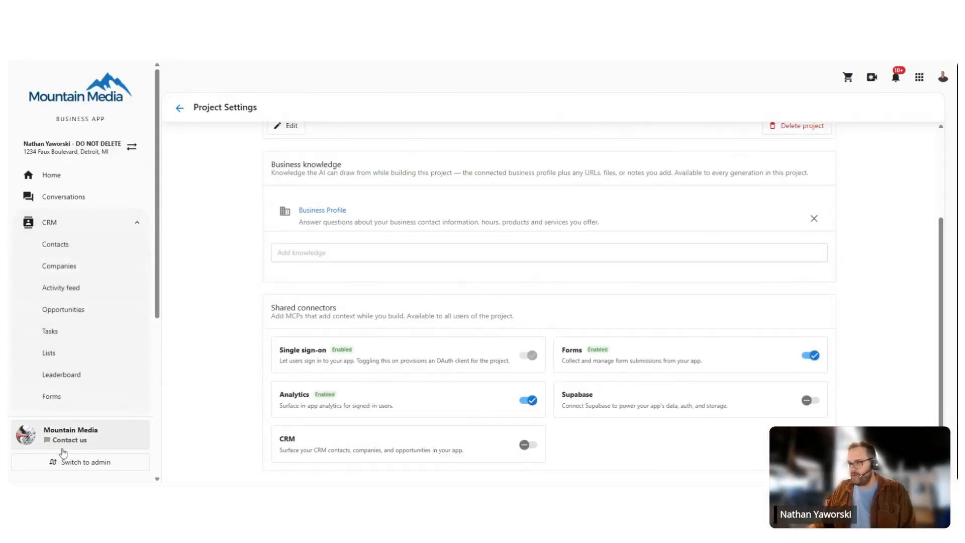
pyautogui.click(76, 220)
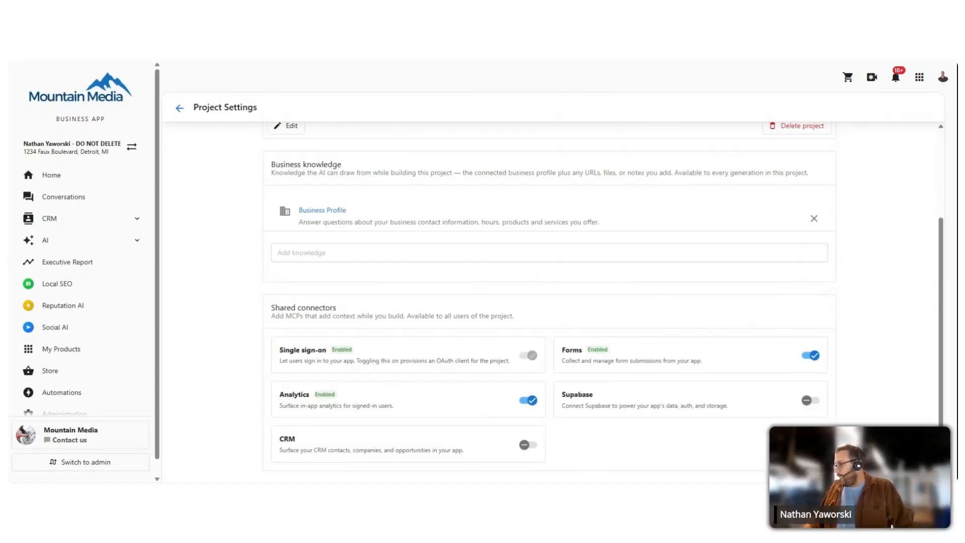
pyautogui.click(810, 401)
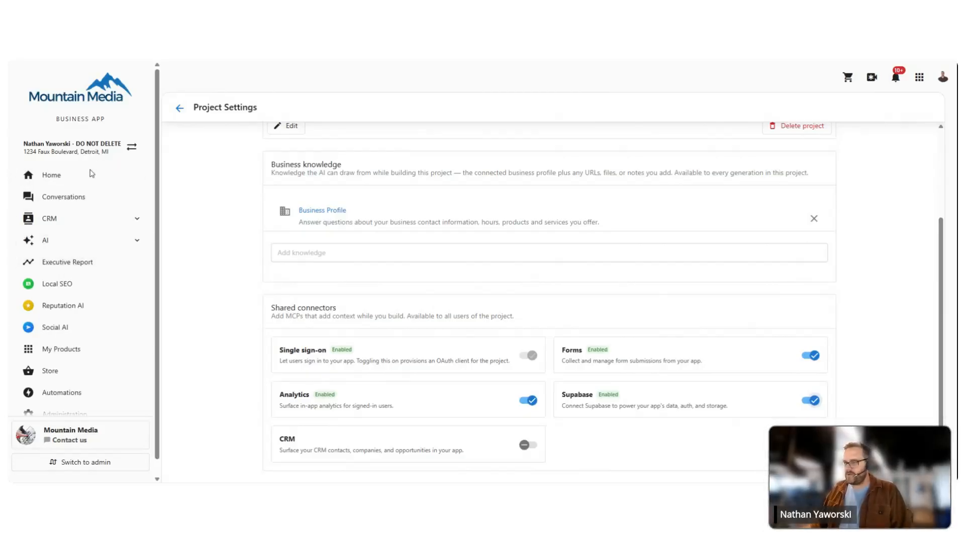
# Find Supabase among the available integrations in the account's administration settings and view its connection details.
pyautogui.scroll(-1, 88, 184)
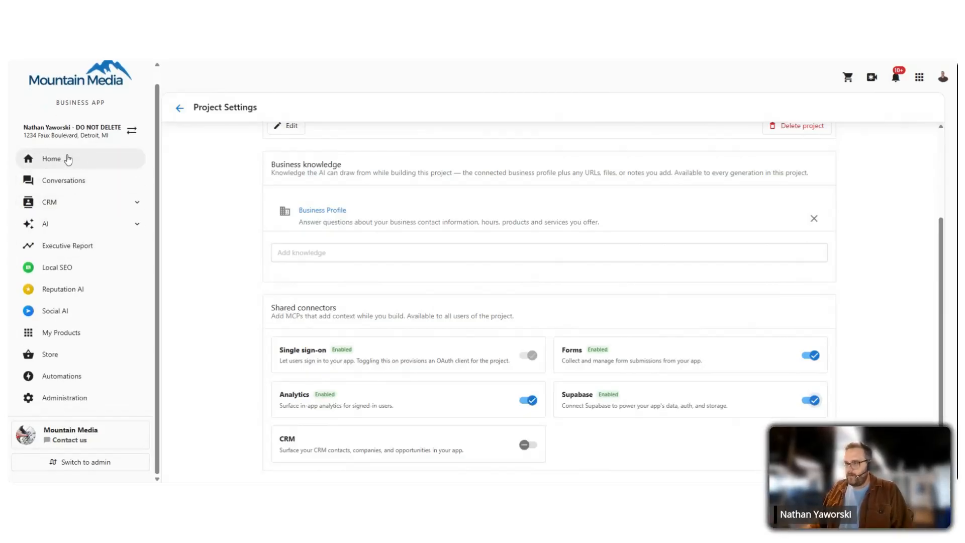
pyautogui.click(86, 402)
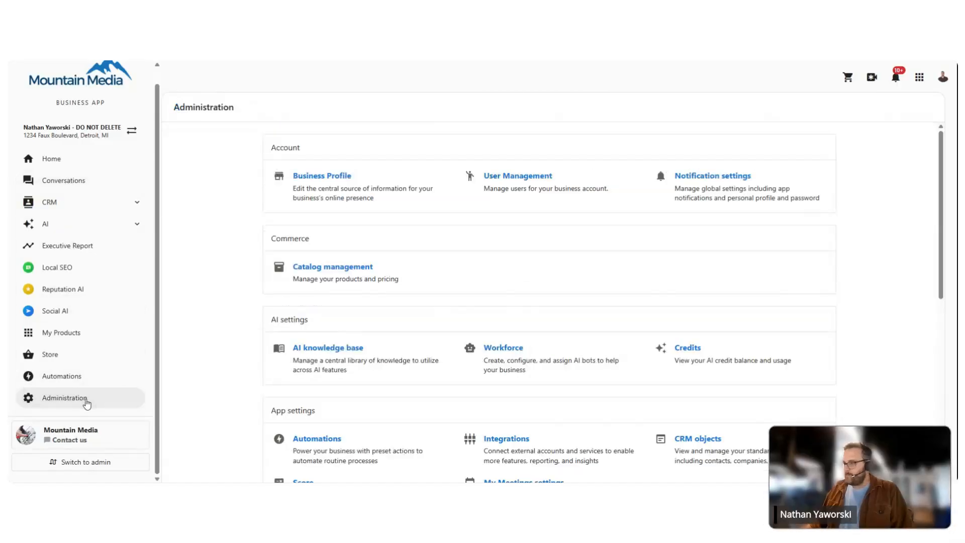
pyautogui.scroll(-3, 577, 231)
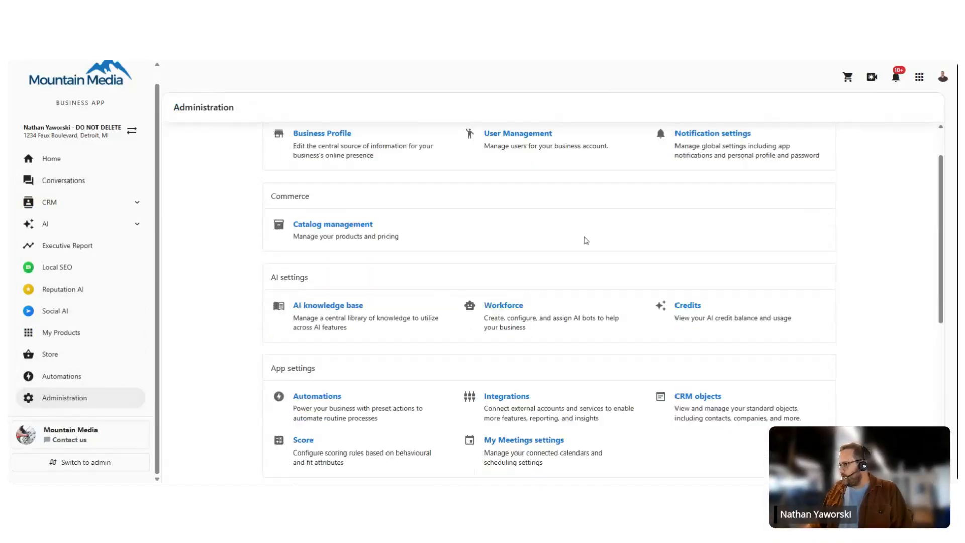
pyautogui.click(502, 292)
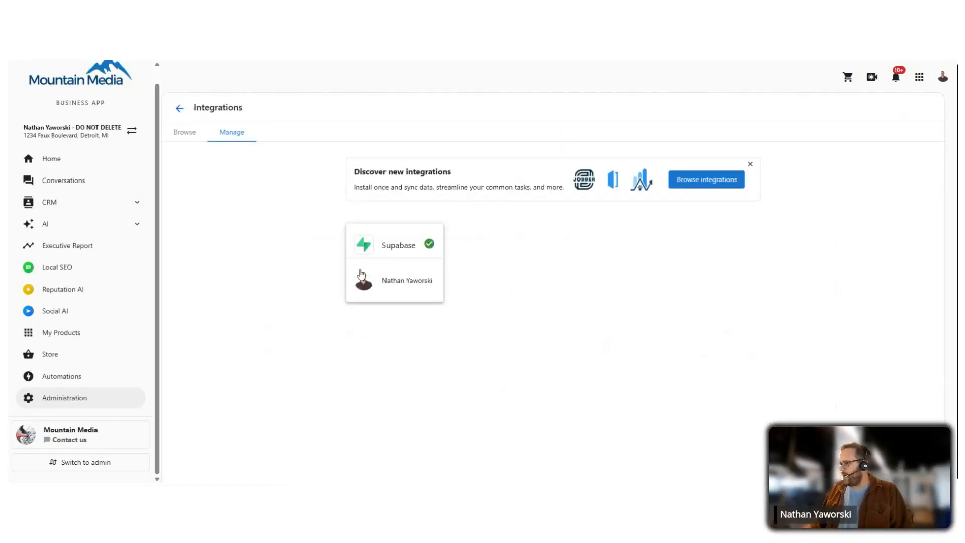
pyautogui.click(184, 132)
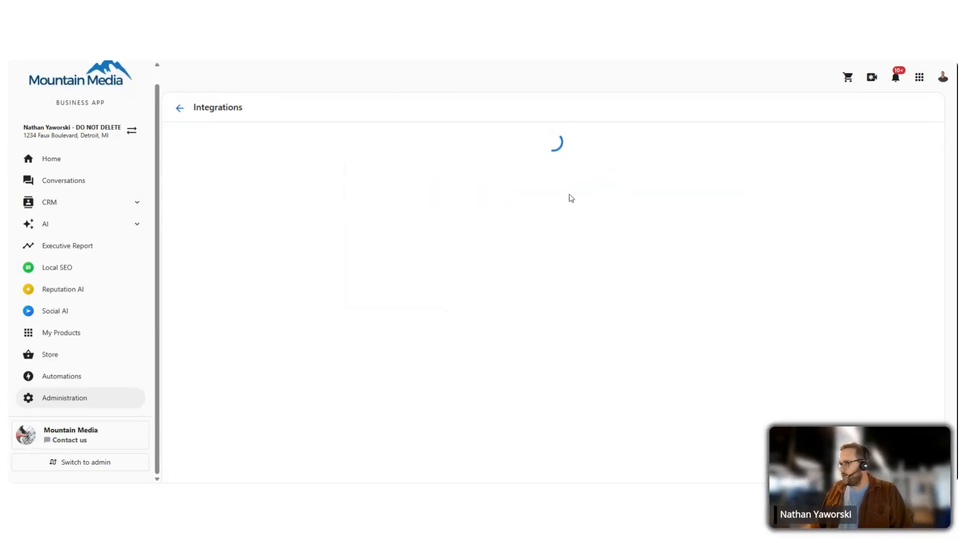
pyautogui.scroll(-9, 670, 161)
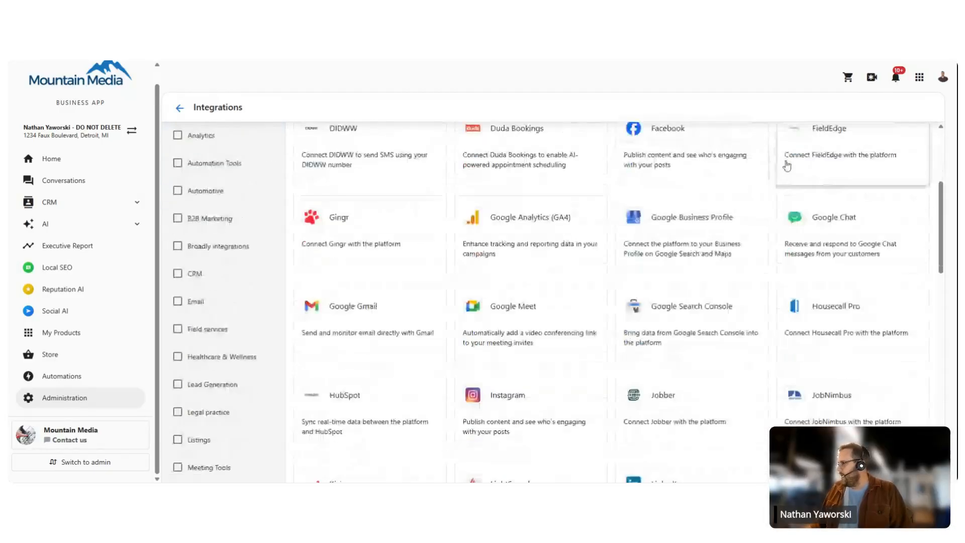
pyautogui.scroll(-10, 797, 169)
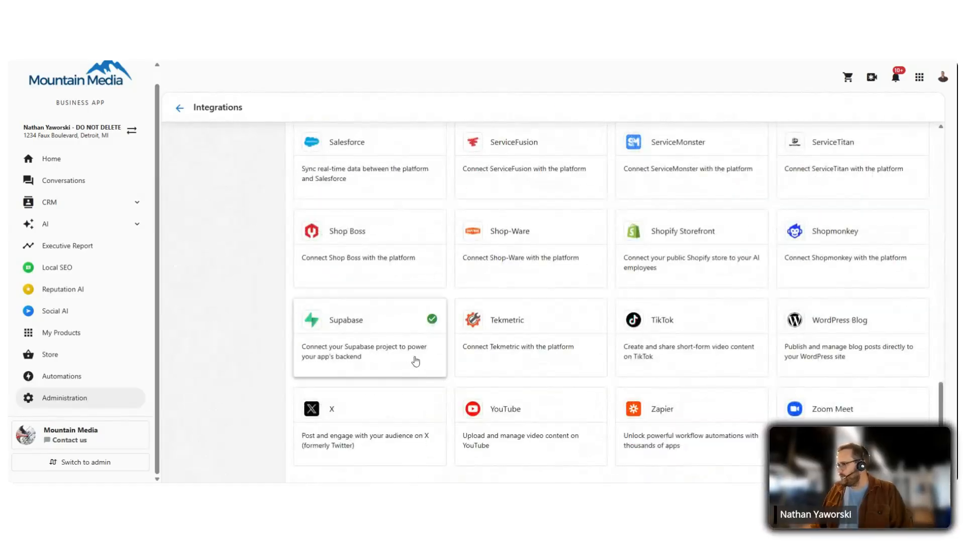
pyautogui.click(415, 361)
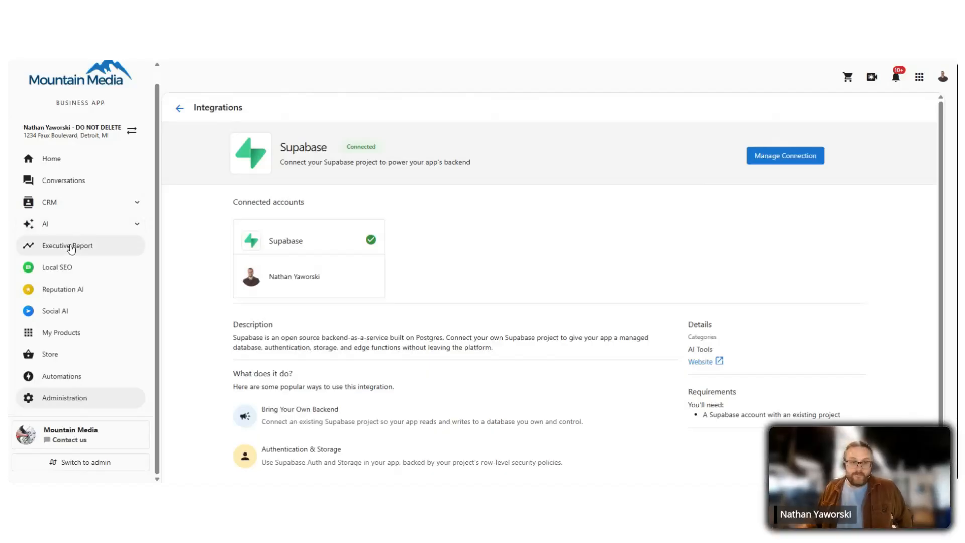
# Return to the Sales Leaderboard app's configuration in Vibe and enable its CRM shared connector.
pyautogui.click(85, 226)
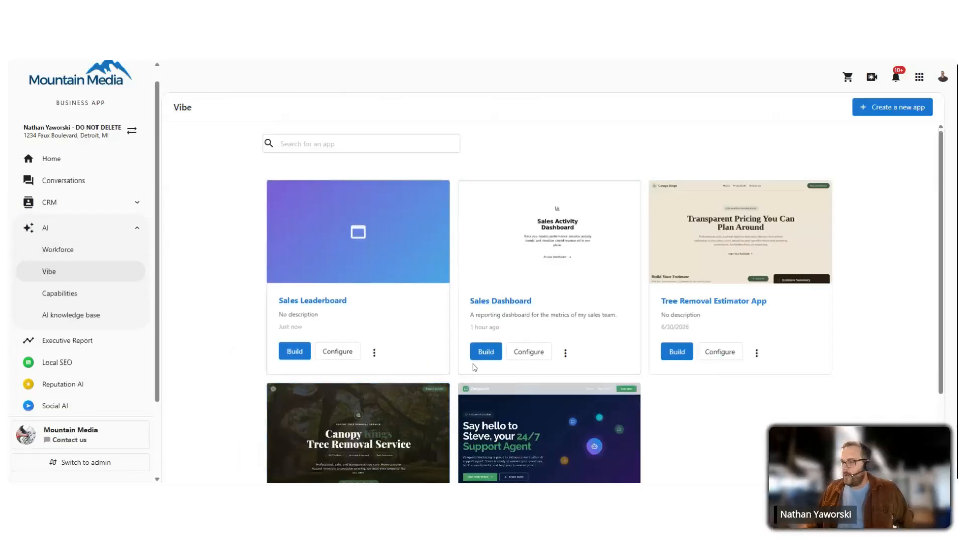
pyautogui.click(345, 354)
pyautogui.scroll(-3, 401, 308)
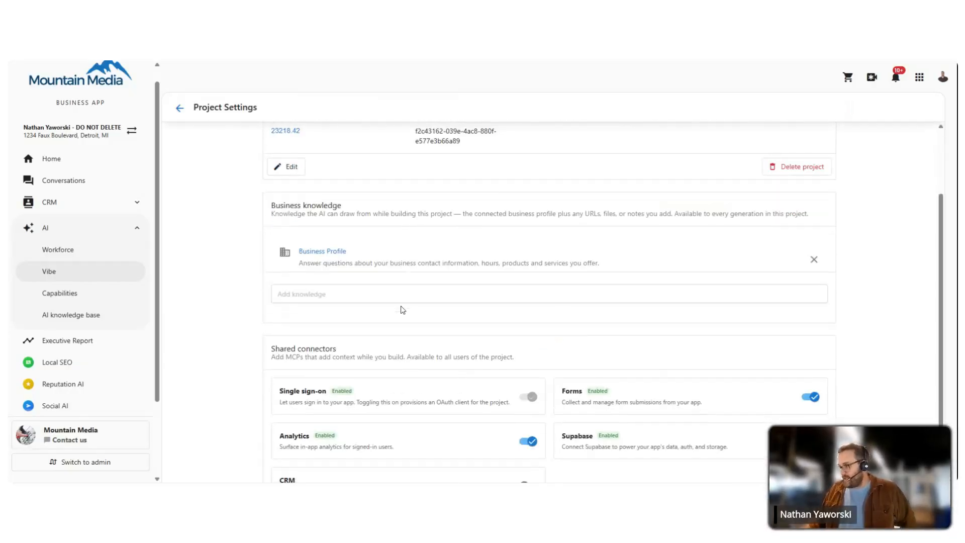
pyautogui.click(528, 446)
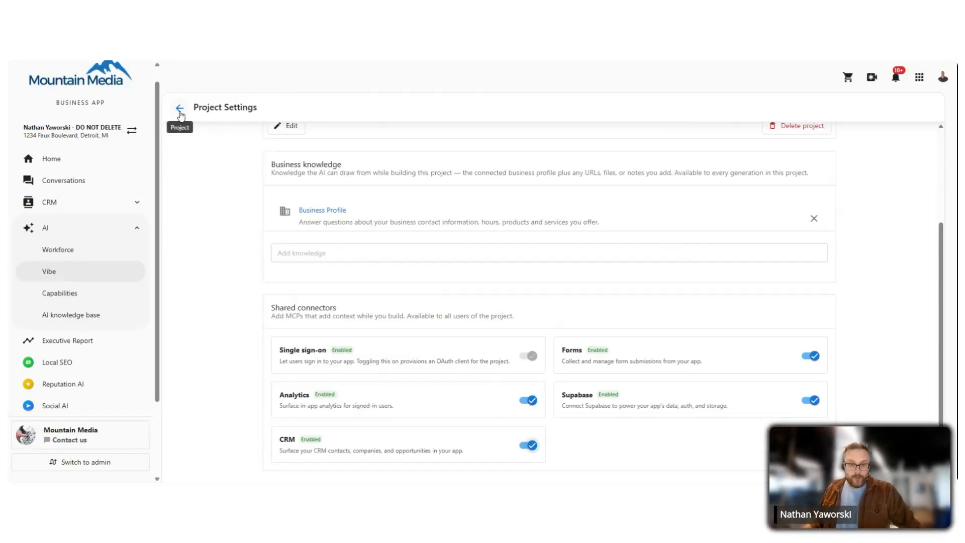
# Return to the Sales Leaderboard app's builder and set the chat mode to Build.
pyautogui.click(180, 109)
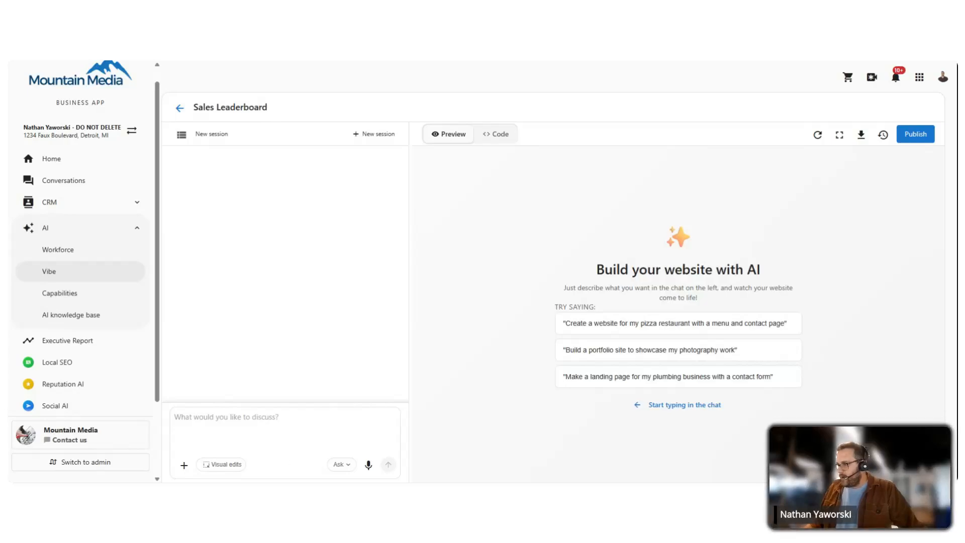
pyautogui.click(337, 464)
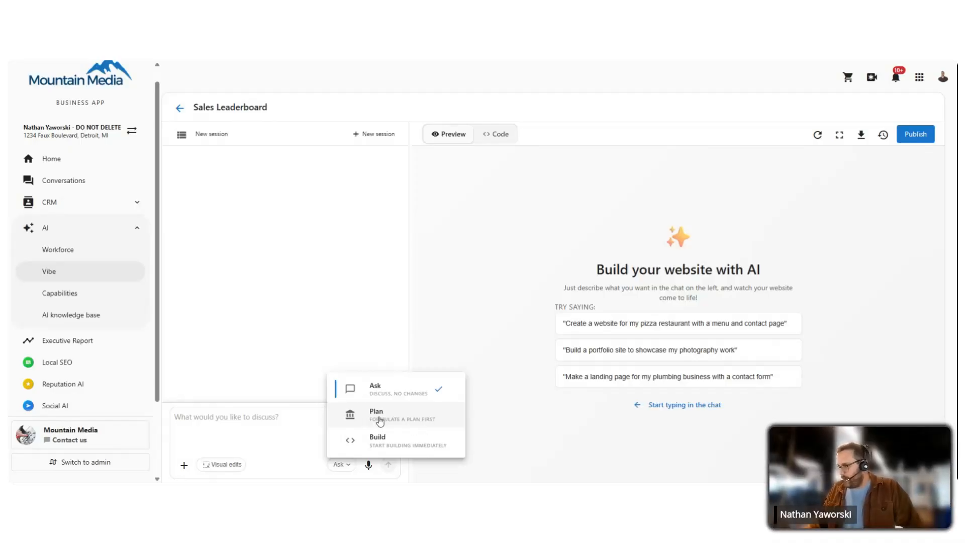
pyautogui.click(390, 450)
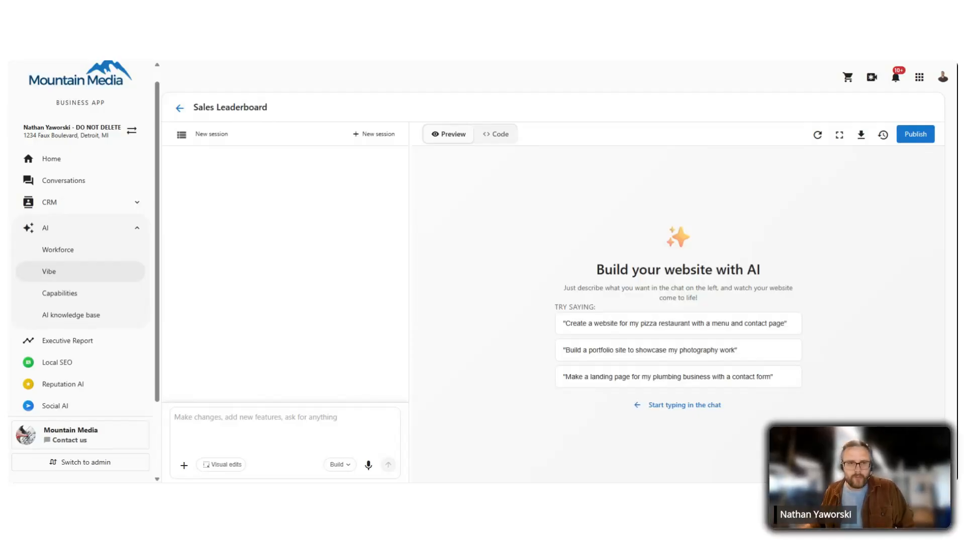
# Draft the chat prompt "Build a sales activity dashboard for salesperson metrics. I want:" followed by the prepared card, date filter, chart, leaderboard and layout requirements.
pyautogui.click(281, 427)
pyautogui.write('Build a sales activity dashboard')
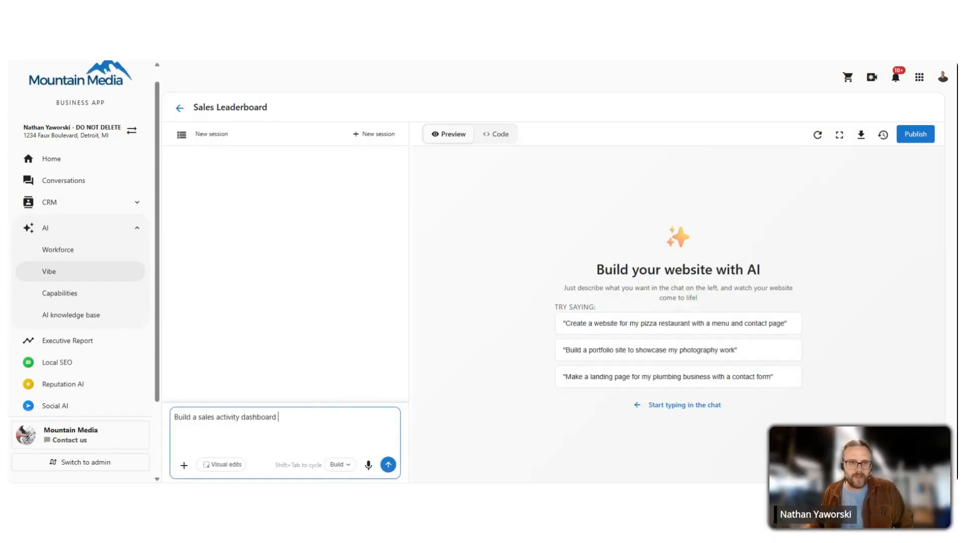
pyautogui.write('for salesperson metrice')
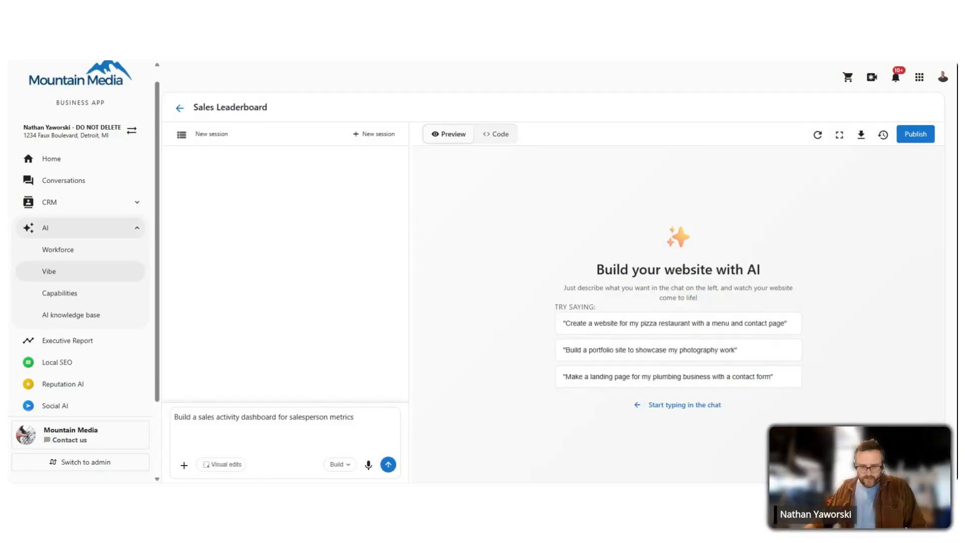
pyautogui.click(354, 417)
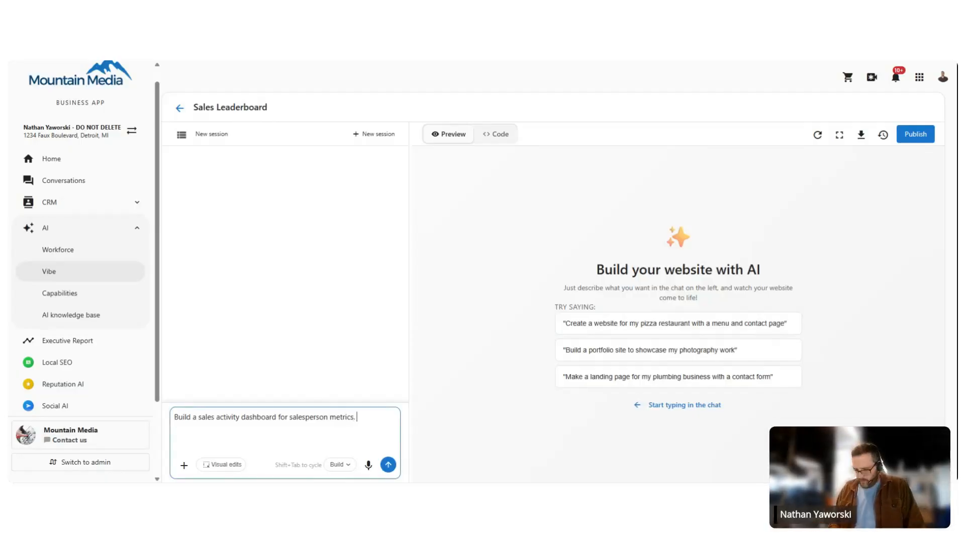
pyautogui.hotkey('ctrl', 'v')
pyautogui.scroll(5, 281, 402)
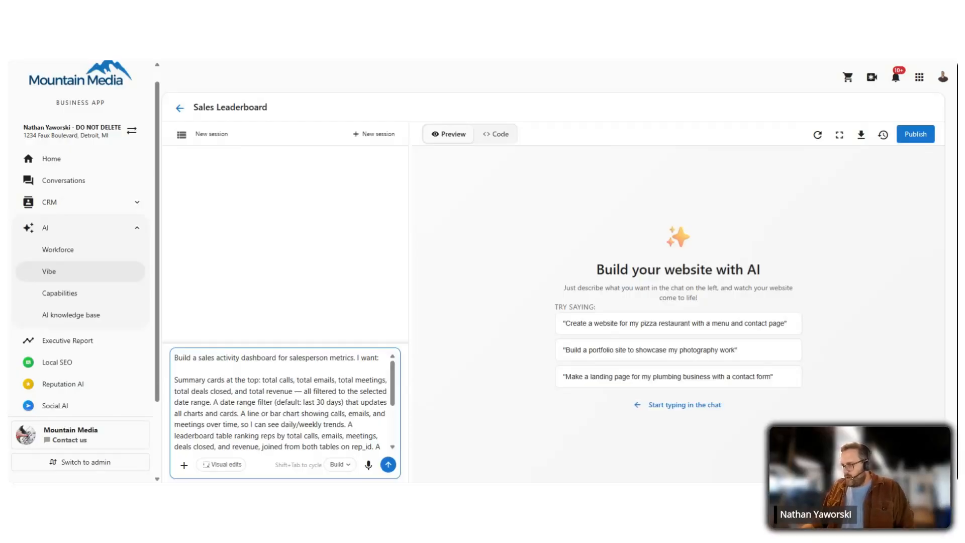
# Insert "A filter so that I can see the whole team or individual salespeople." before the line or bar chart request and submit the prompt.
pyautogui.write('A filter ')
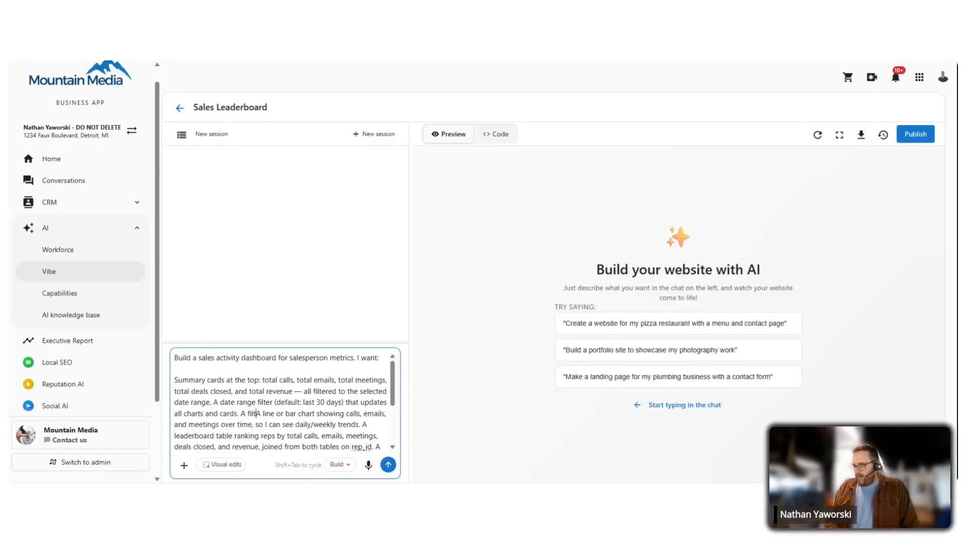
pyautogui.write('so that ')
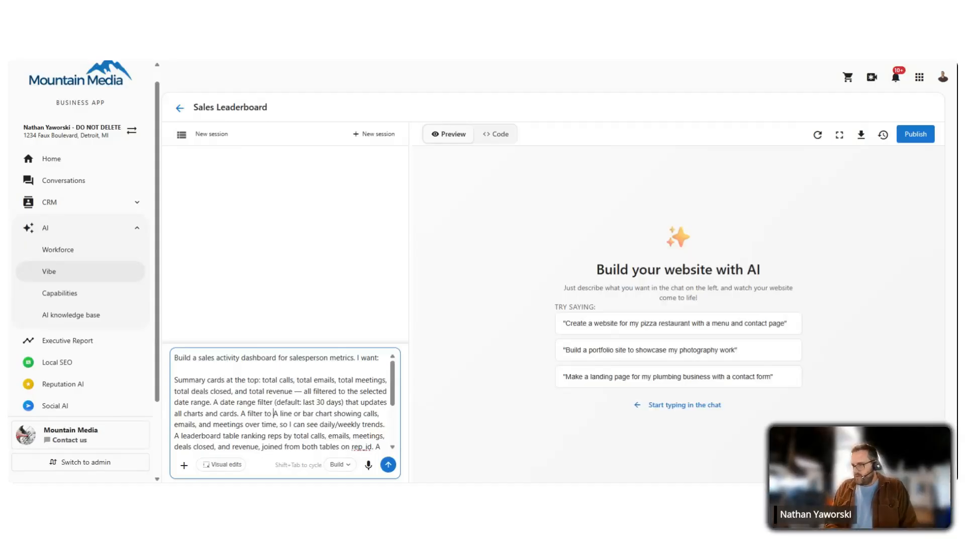
pyautogui.write('I can see th')
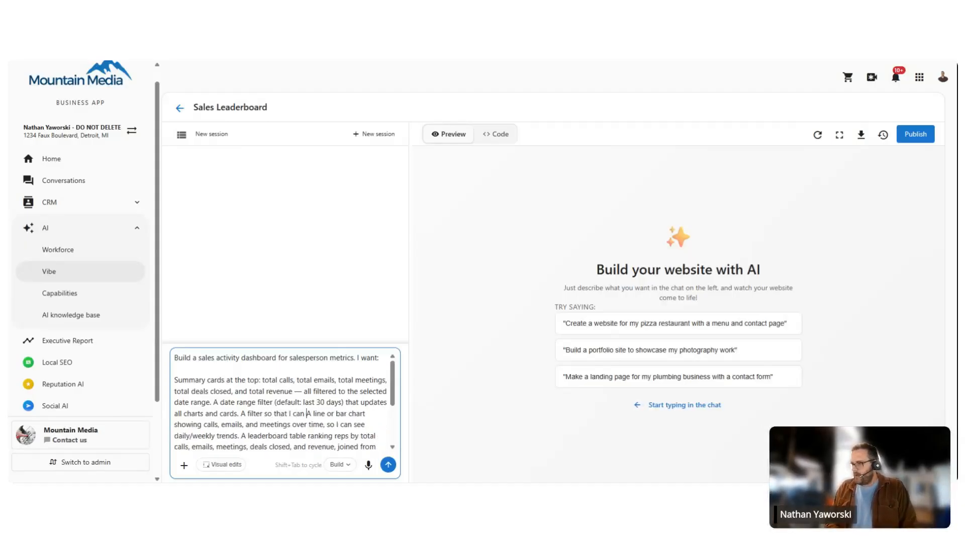
pyautogui.write('e whole team or ')
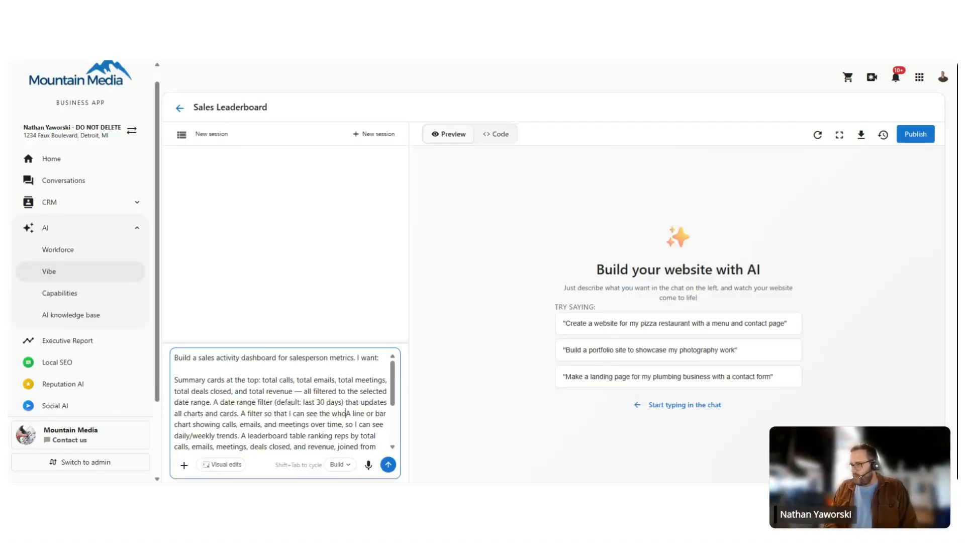
pyautogui.write('individual sale')
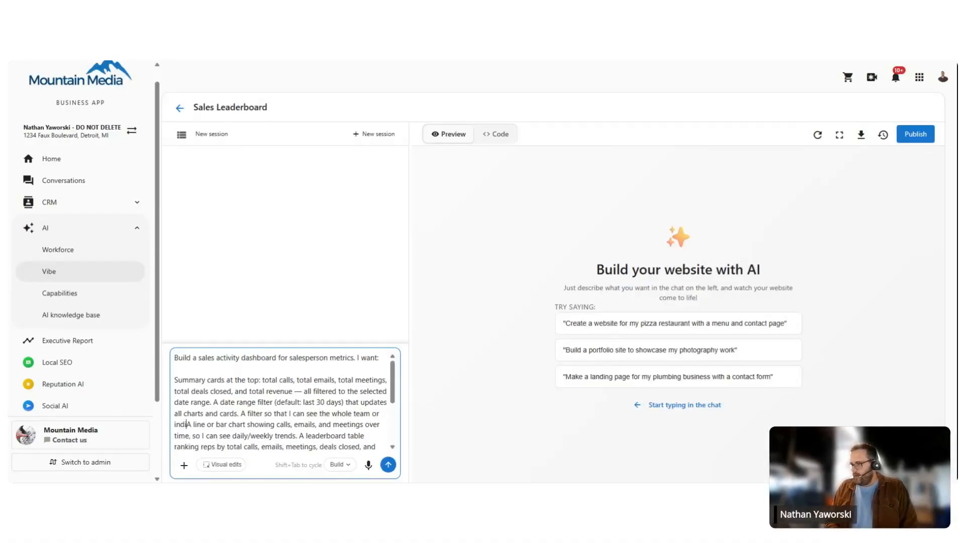
pyautogui.write('speople.')
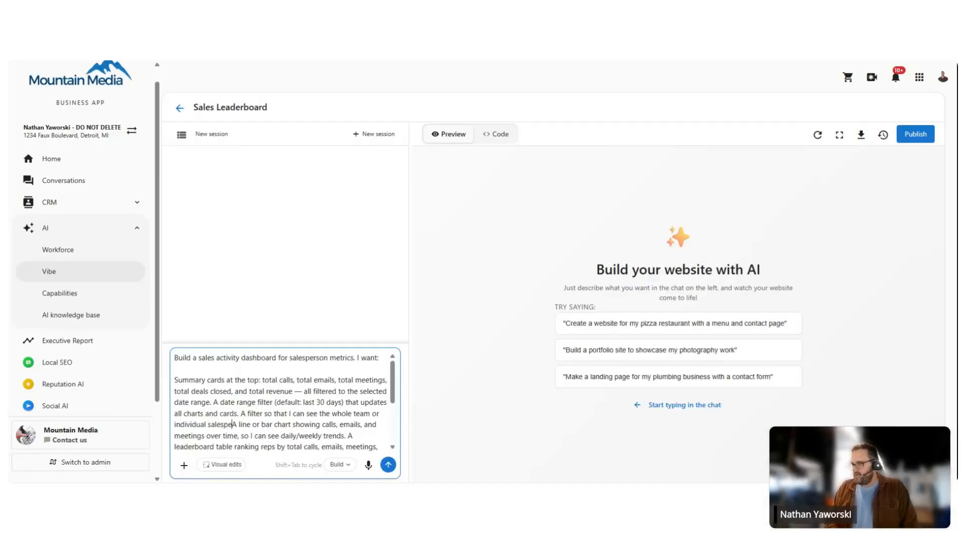
pyautogui.scroll(-4, 281, 402)
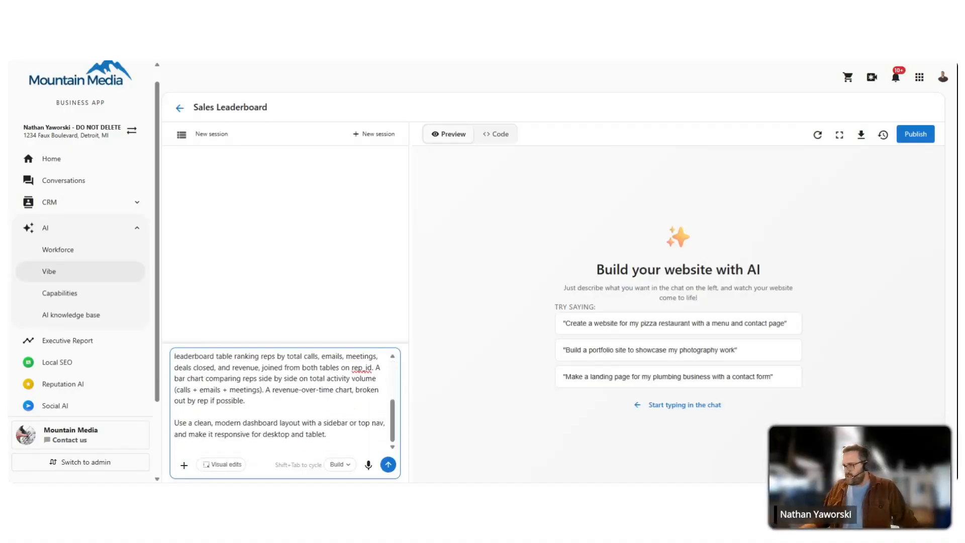
pyautogui.click(388, 465)
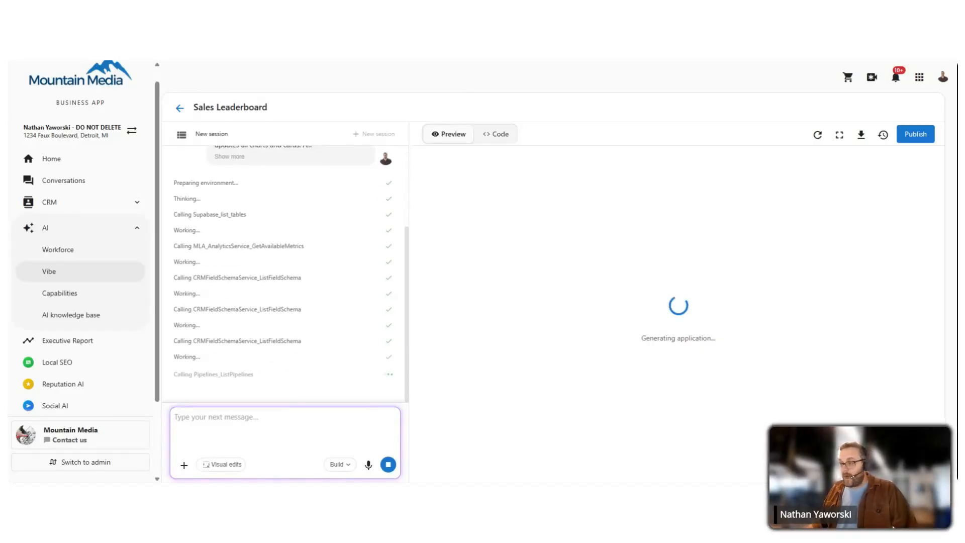
# Review the AI's tool calls and its dashboard plan in the chat while the application is generating.
pyautogui.scroll(1, 314, 272)
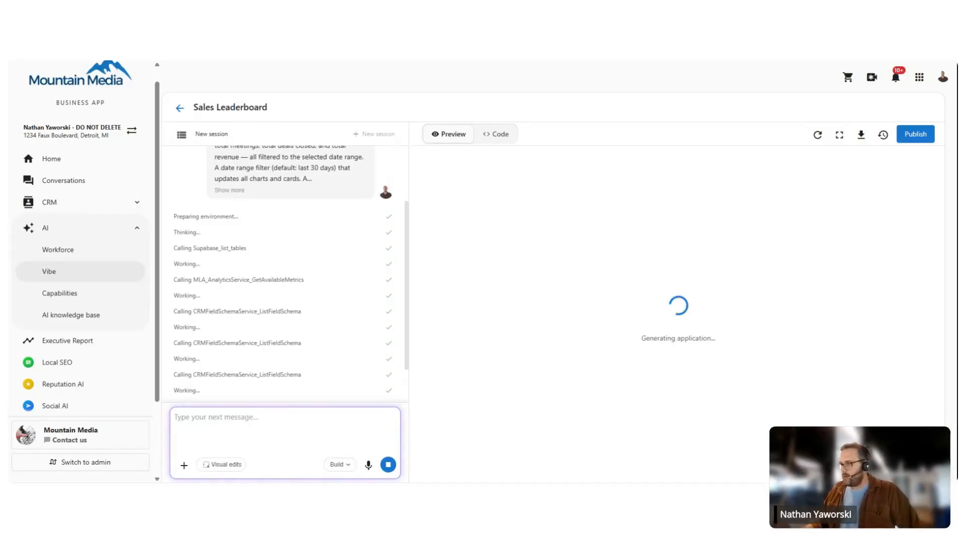
pyautogui.scroll(-1, 355, 306)
pyautogui.scroll(1, 353, 304)
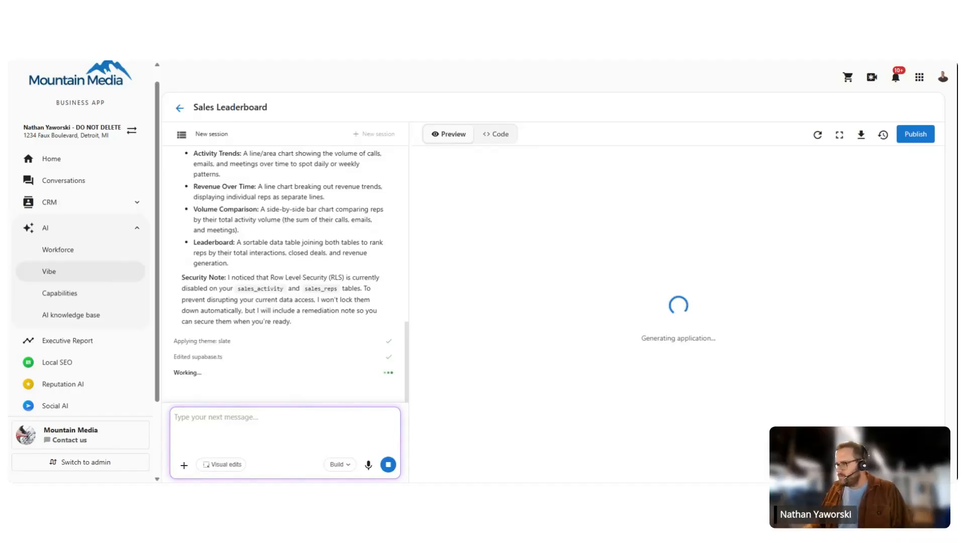
pyautogui.scroll(3, 291, 274)
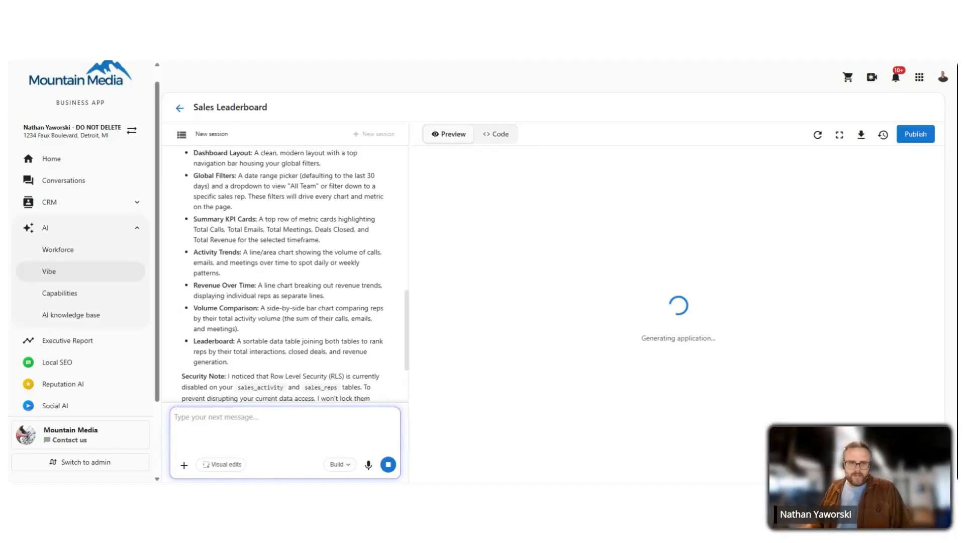
pyautogui.scroll(-2, 91, 314)
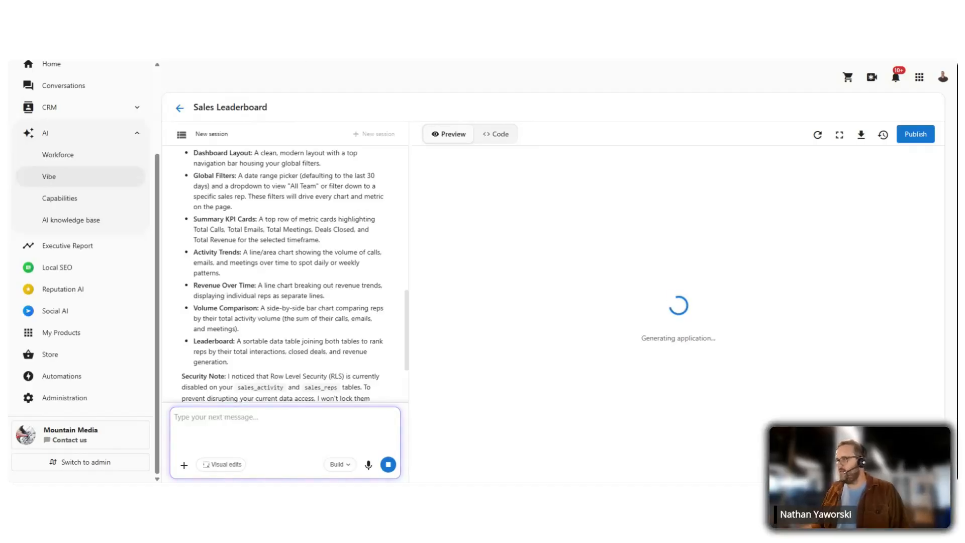
# Open the Vibe AI credits page from the account's administration settings and examine the balance and the latest usage history entries.
pyautogui.hotkey('ctrl', 'Tab')
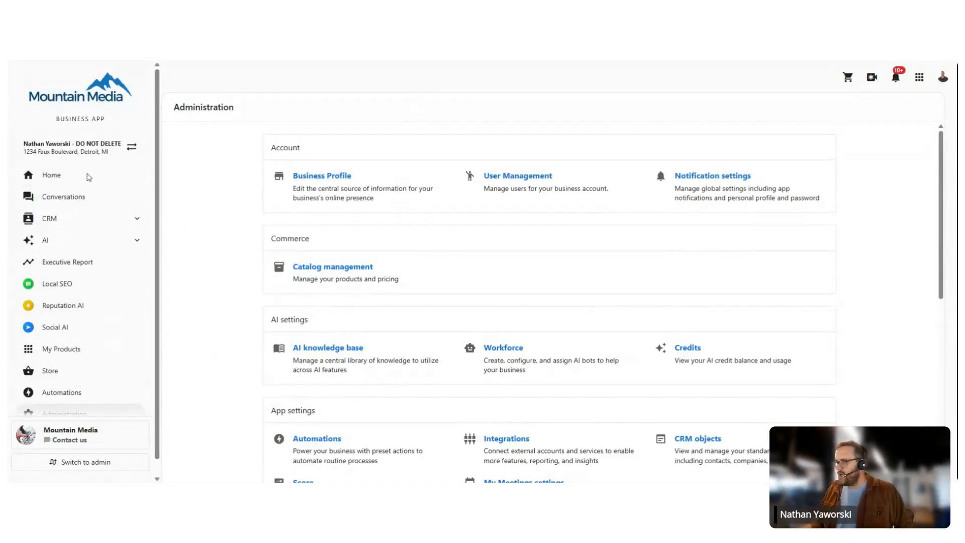
pyautogui.scroll(-1, 97, 224)
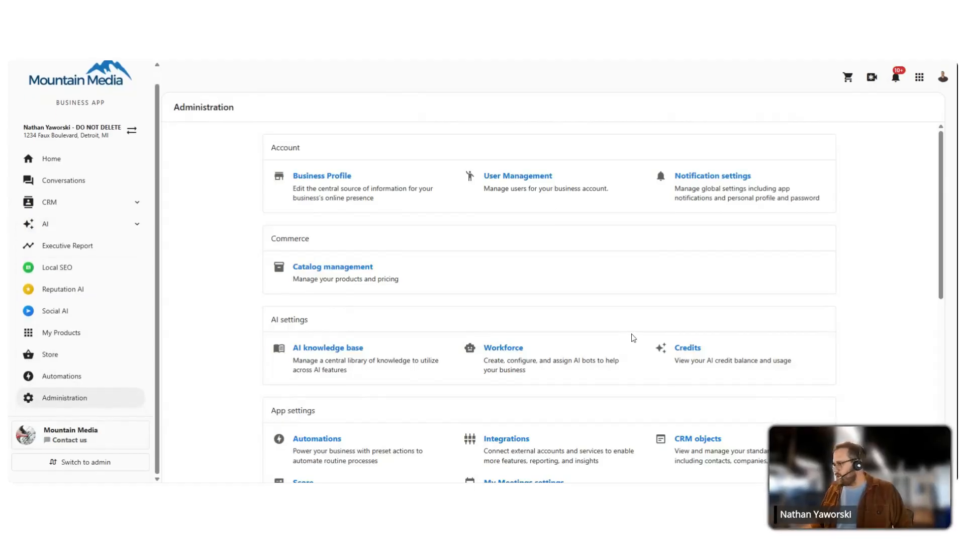
pyautogui.click(707, 360)
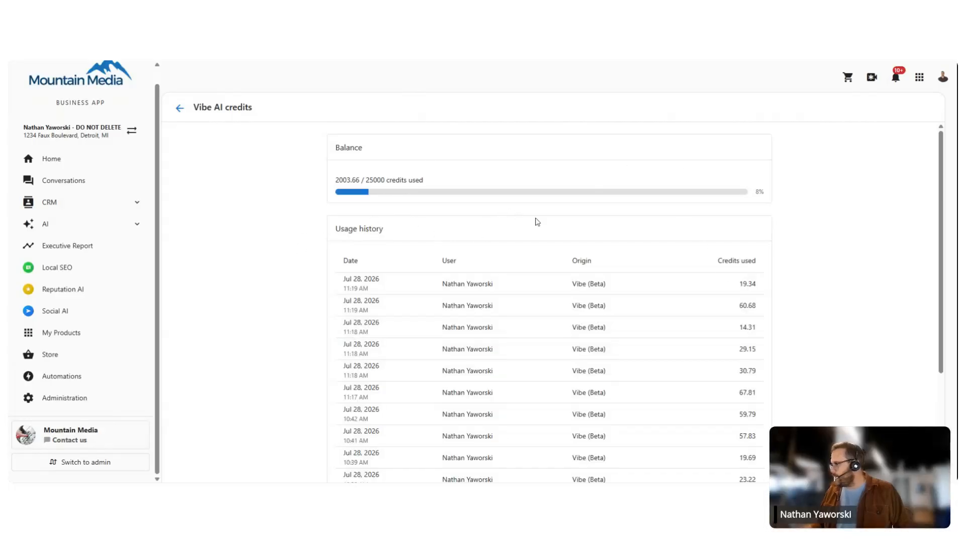
pyautogui.scroll(-1, 664, 203)
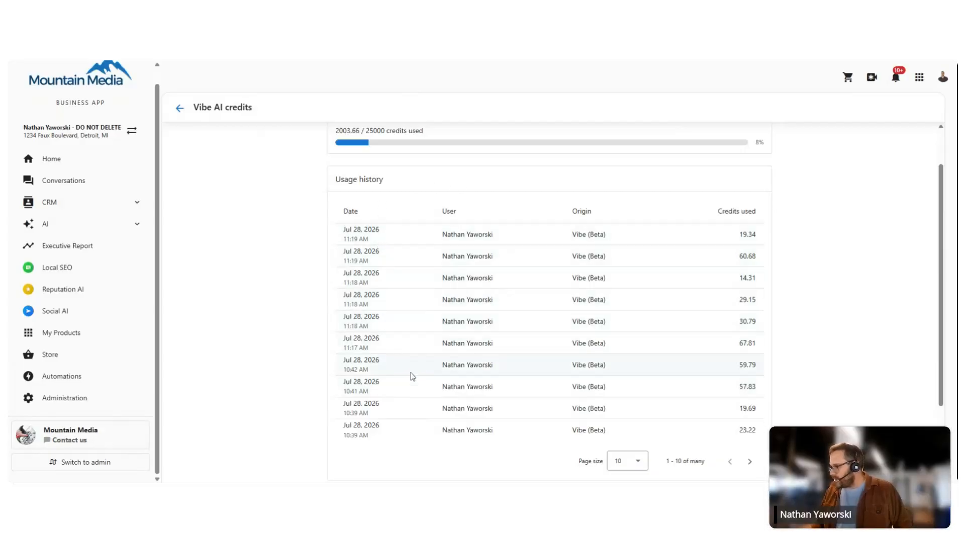
pyautogui.moveTo(769, 352)
pyautogui.mouseDown()
pyautogui.moveTo(751, 305)
pyautogui.moveTo(758, 334)
pyautogui.moveTo(737, 344)
pyautogui.moveTo(756, 341)
pyautogui.mouseUp()
pyautogui.doubleClick(747, 321)
pyautogui.doubleClick(745, 300)
pyautogui.click(743, 256)
pyautogui.doubleClick(747, 255)
pyautogui.click(746, 233)
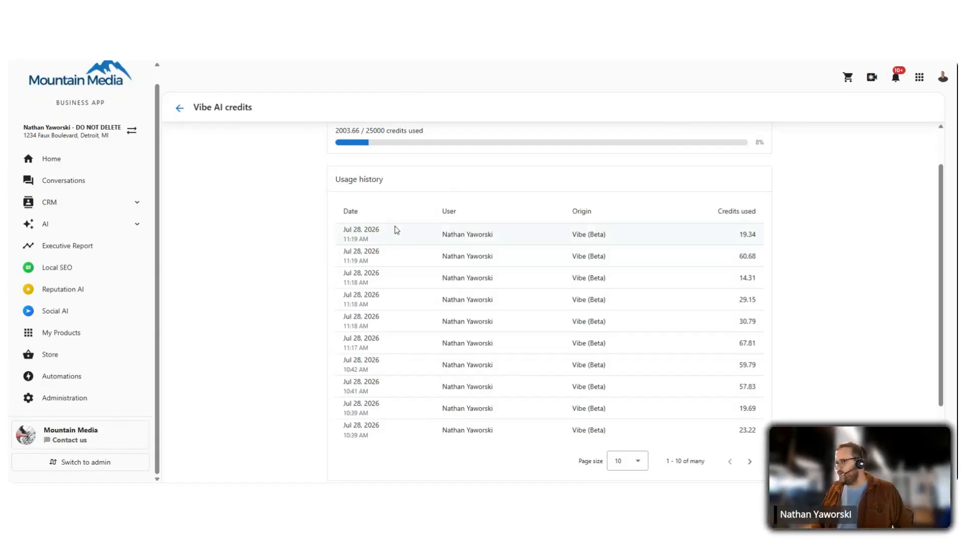
pyautogui.scroll(1, 397, 230)
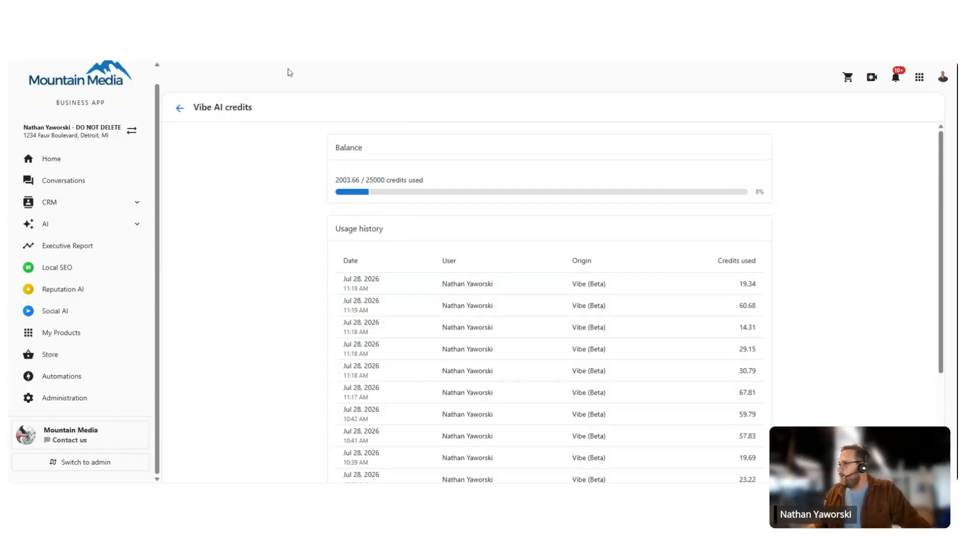
# Return to the Sales Leaderboard builder, reload the app preview and inspect the technical details of the error.
pyautogui.click(302, 50)
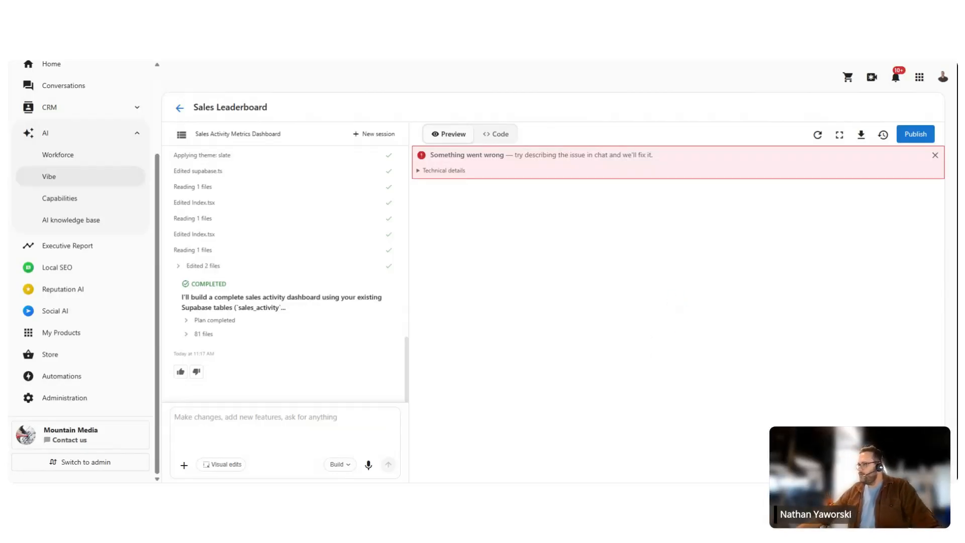
pyautogui.click(818, 135)
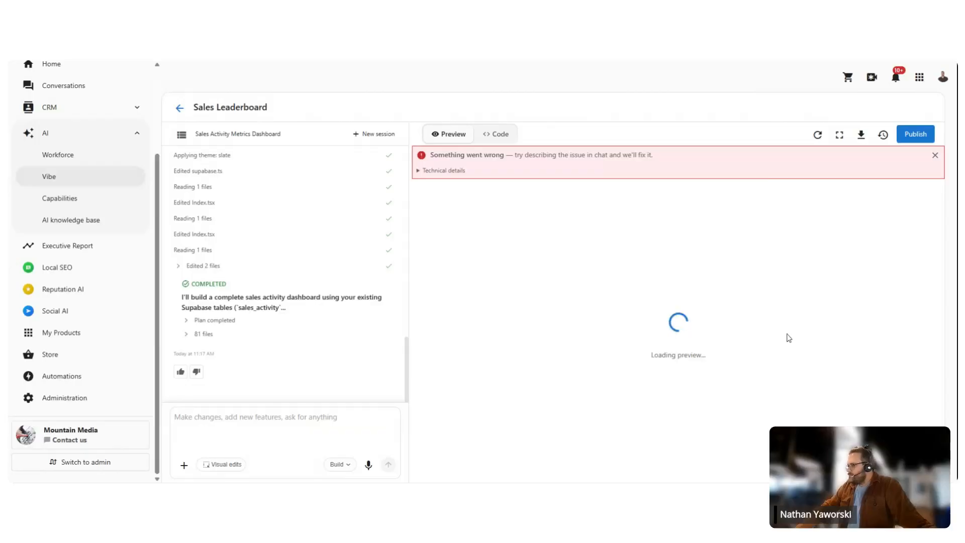
pyautogui.click(441, 173)
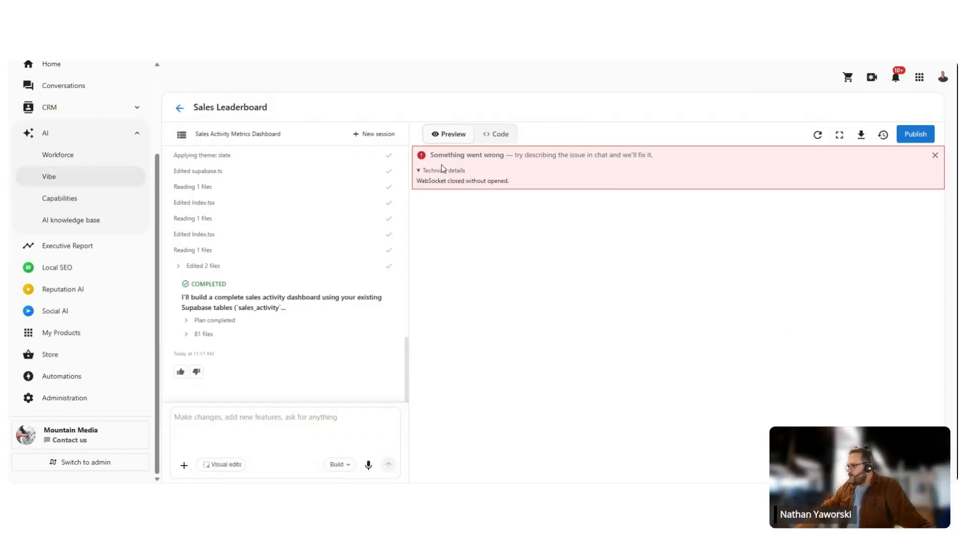
pyautogui.click(442, 168)
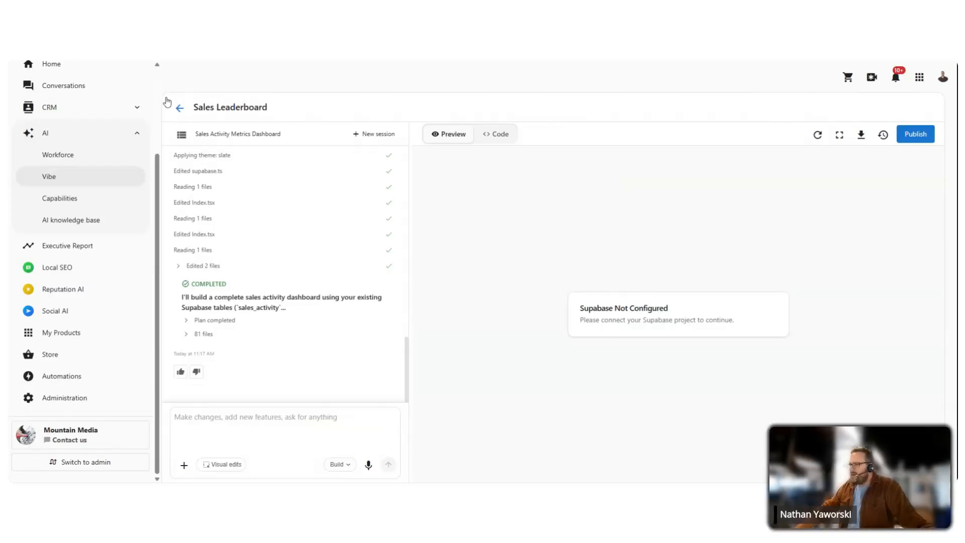
# Check the shared connectors in the Sales Leaderboard's project settings and return to its builder.
pyautogui.click(179, 108)
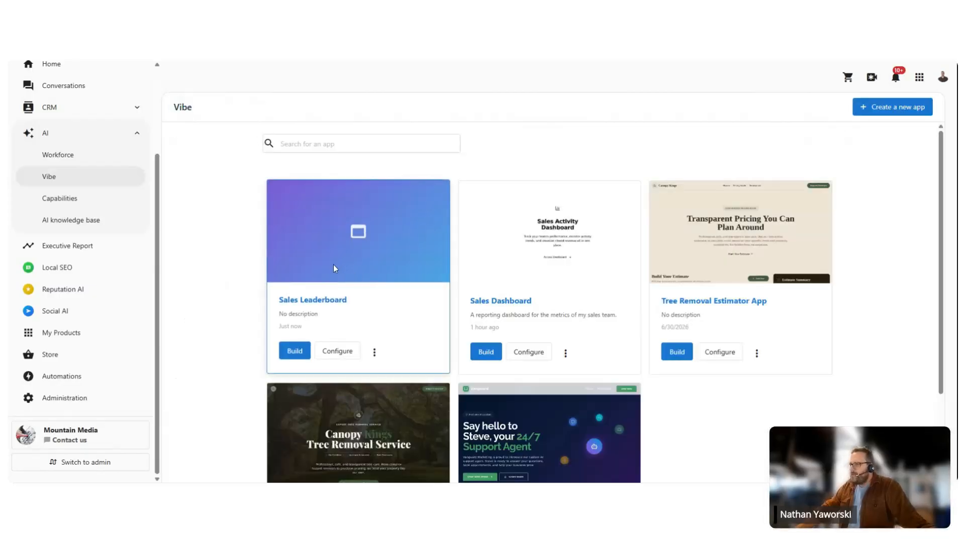
pyautogui.click(337, 351)
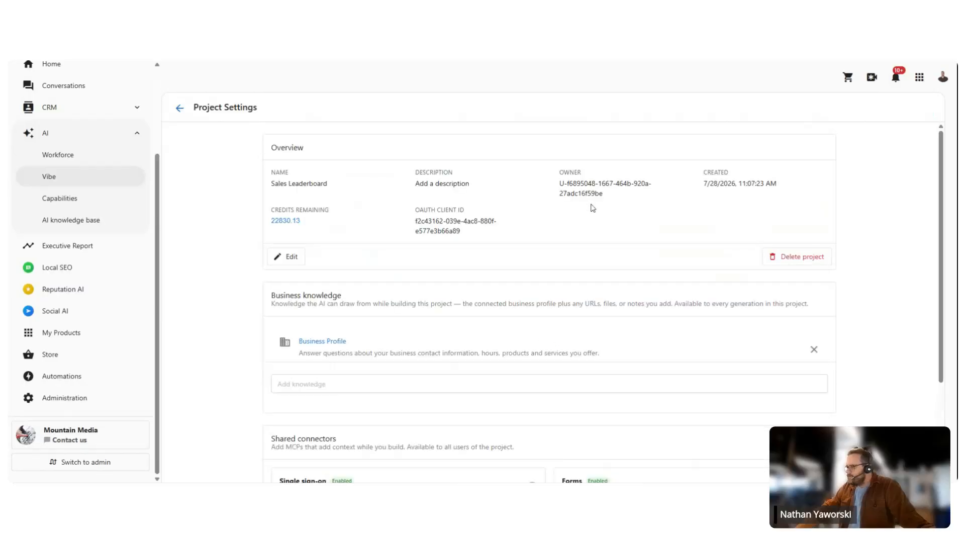
pyautogui.scroll(-3, 663, 217)
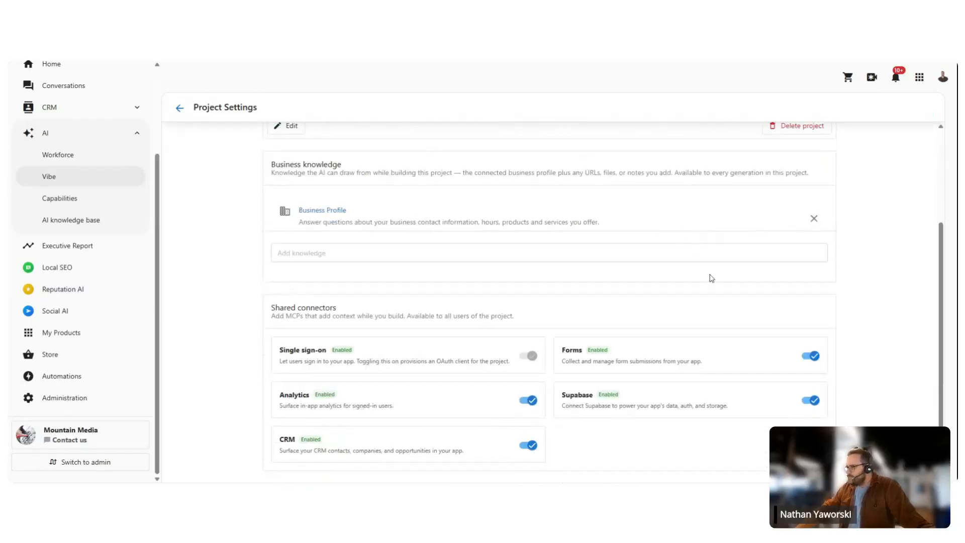
pyautogui.scroll(1, 730, 360)
pyautogui.scroll(-1, 693, 418)
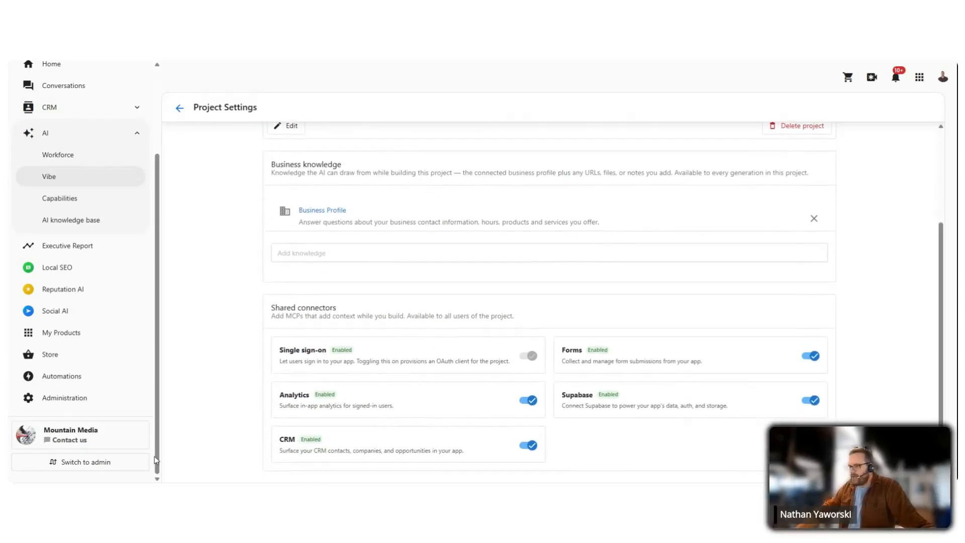
pyautogui.scroll(3, 375, 351)
pyautogui.click(178, 110)
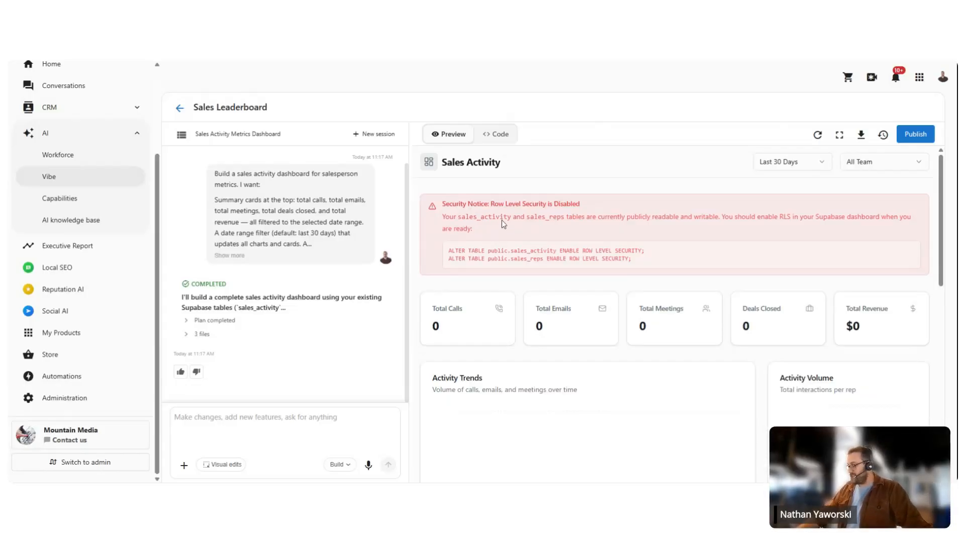
# Examine the generated Sales Activity dashboard preview, including its security notice, summary cards and charts.
pyautogui.scroll(-3, 501, 221)
pyautogui.scroll(2, 495, 251)
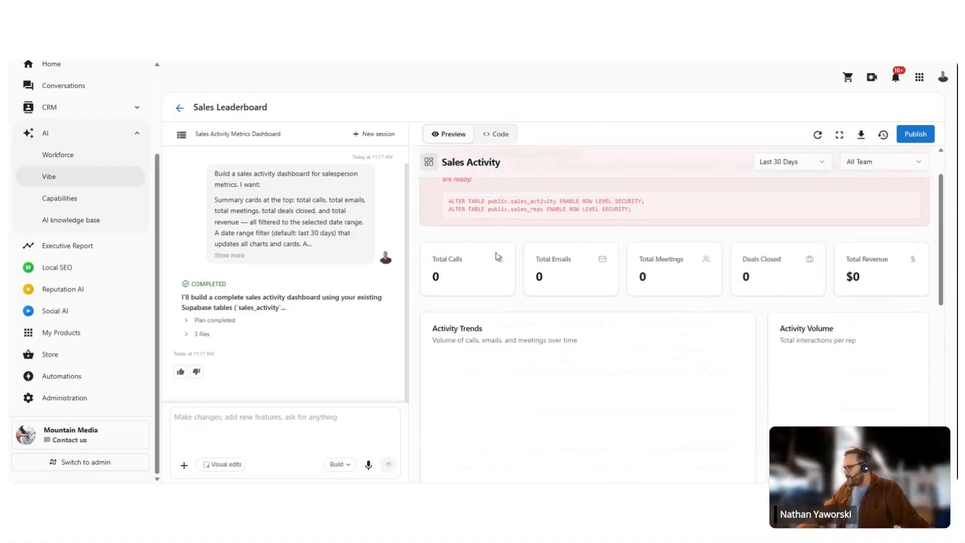
pyautogui.scroll(-7, 734, 332)
pyautogui.scroll(6, 731, 329)
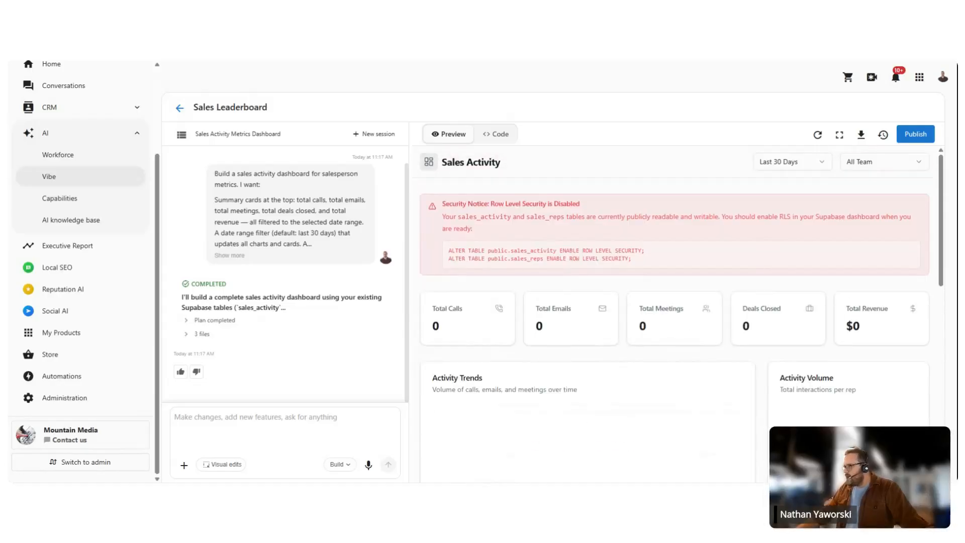
# Leave the Sales Leaderboard app and open the existing Sales Dashboard app in the builder.
pyautogui.click(179, 108)
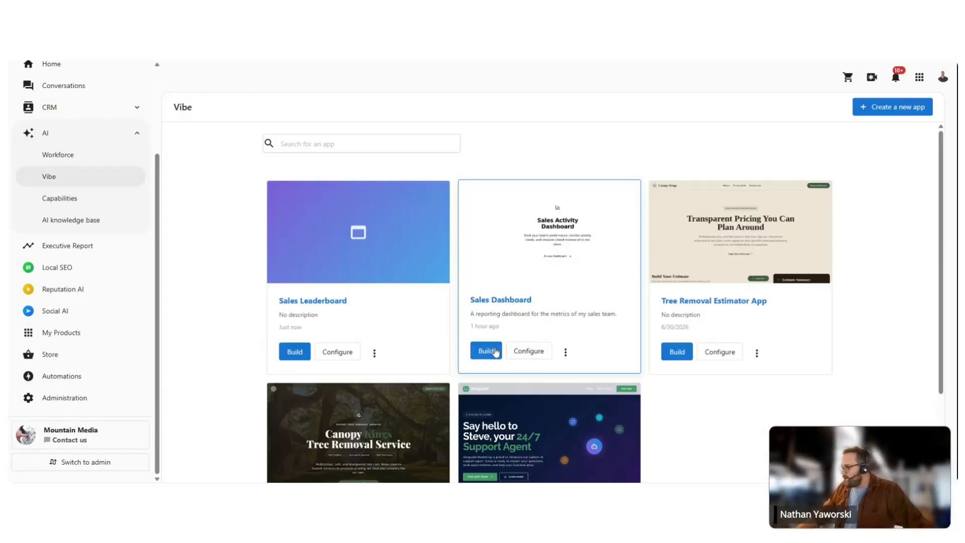
pyautogui.click(496, 350)
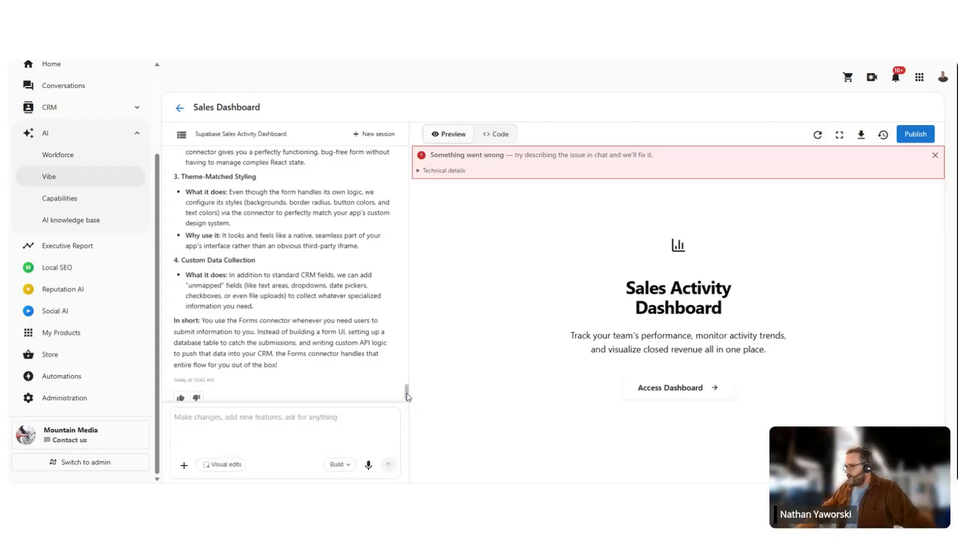
# Review the Sales Dashboard's chat history from the start, expanding the original build prompt and reading the follow-up fixes, filter request and connector answers.
pyautogui.moveTo(406, 393); pyautogui.dragTo(417, 129)
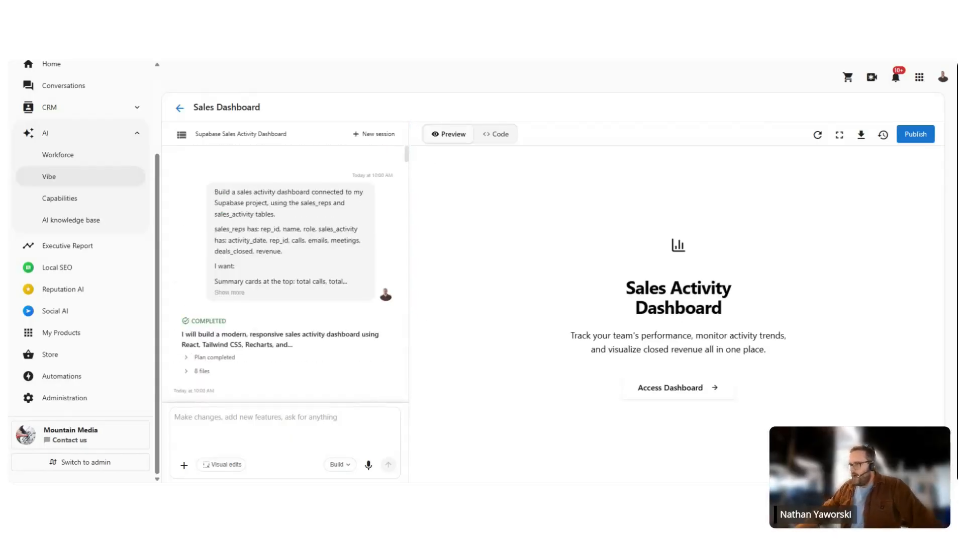
pyautogui.click(229, 292)
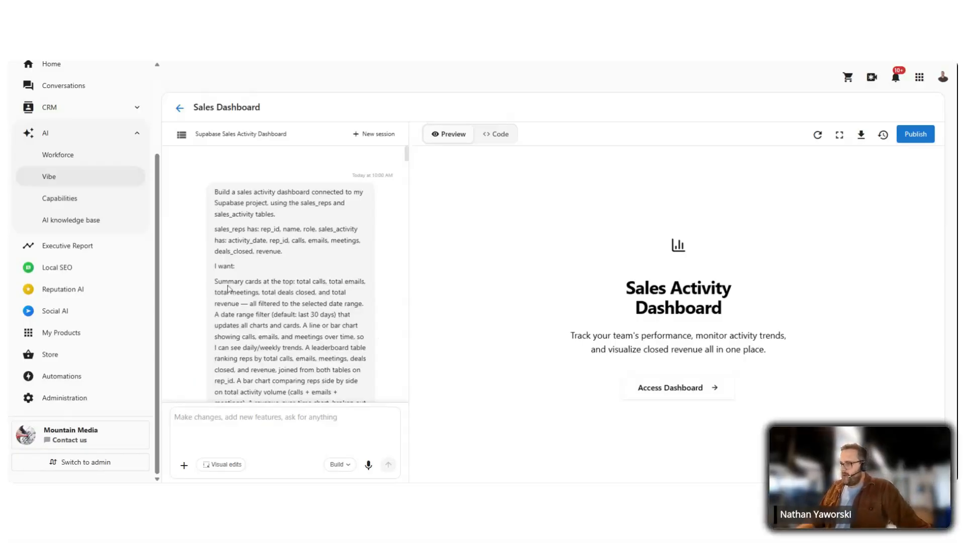
pyautogui.scroll(-2, 300, 274)
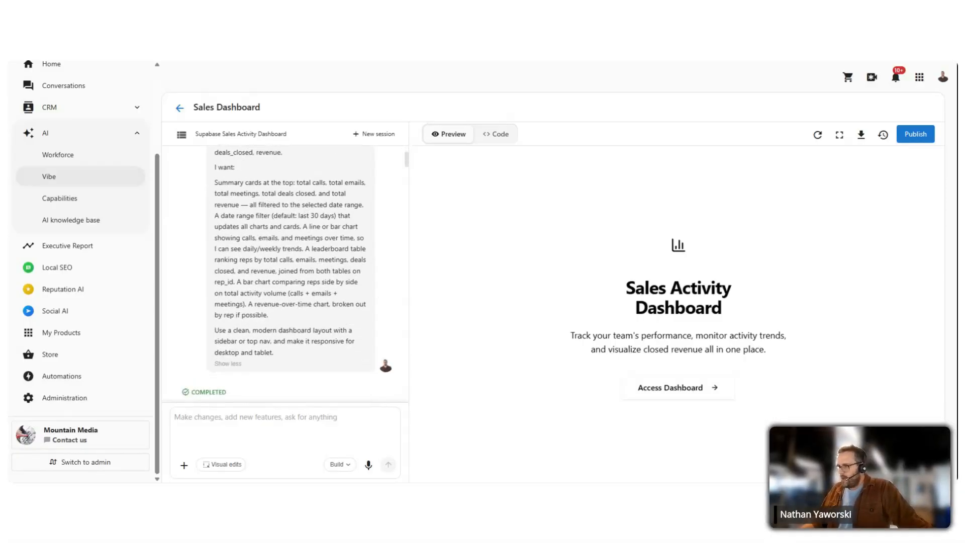
pyautogui.scroll(-4, 278, 304)
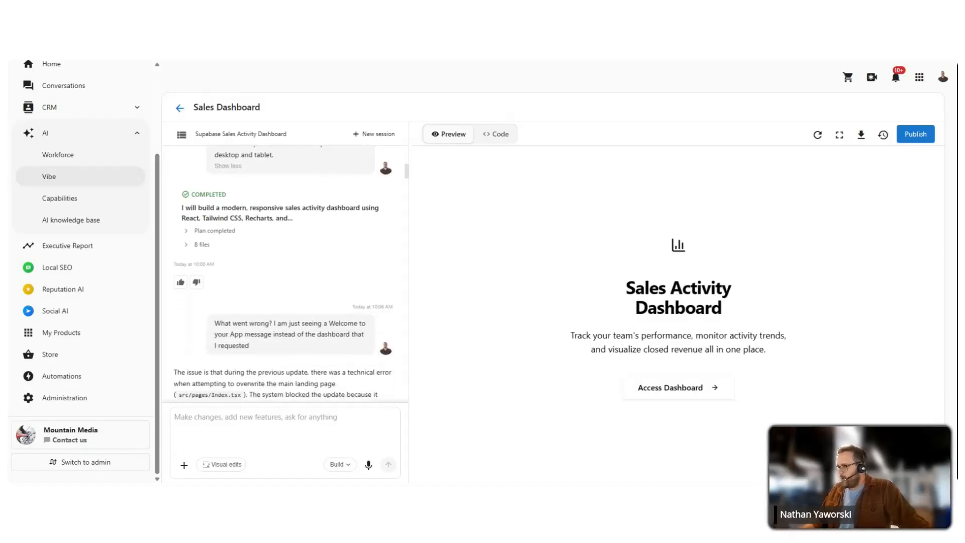
pyautogui.scroll(-1, 321, 222)
pyautogui.scroll(-1, 323, 219)
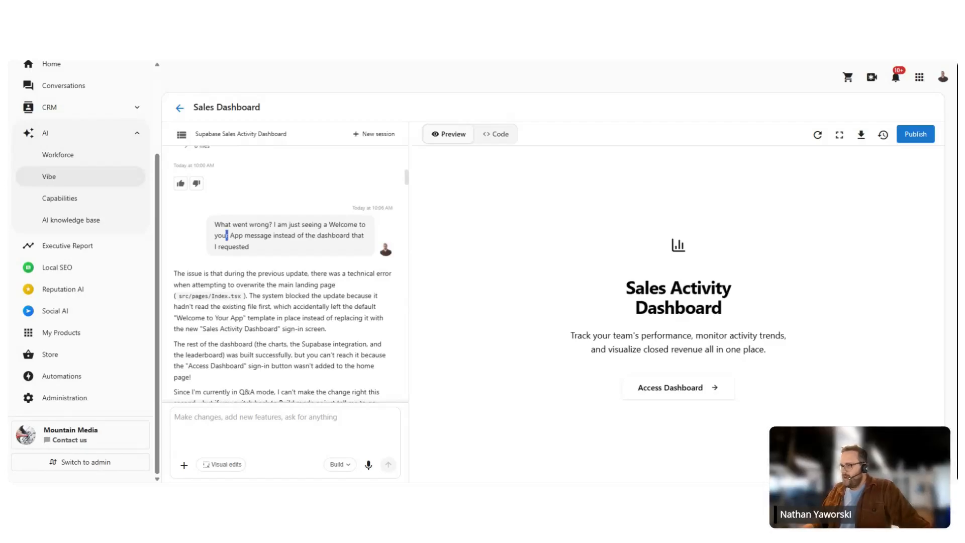
pyautogui.scroll(-8, 302, 261)
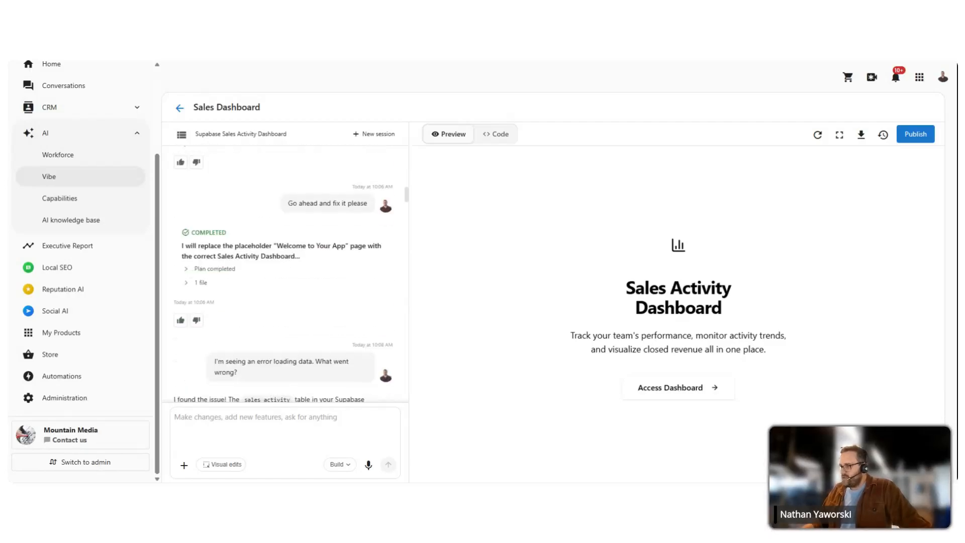
pyautogui.scroll(-10, 358, 276)
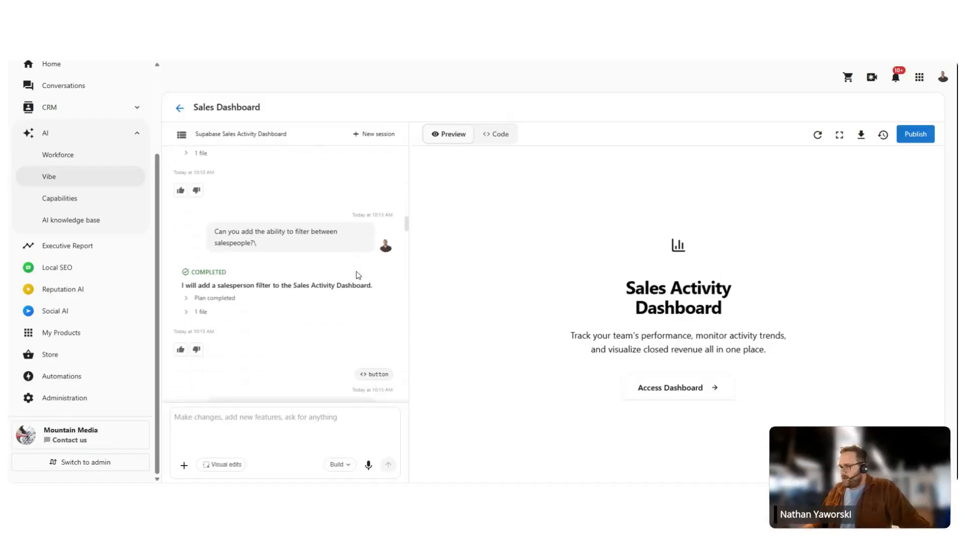
pyautogui.scroll(-10, 364, 276)
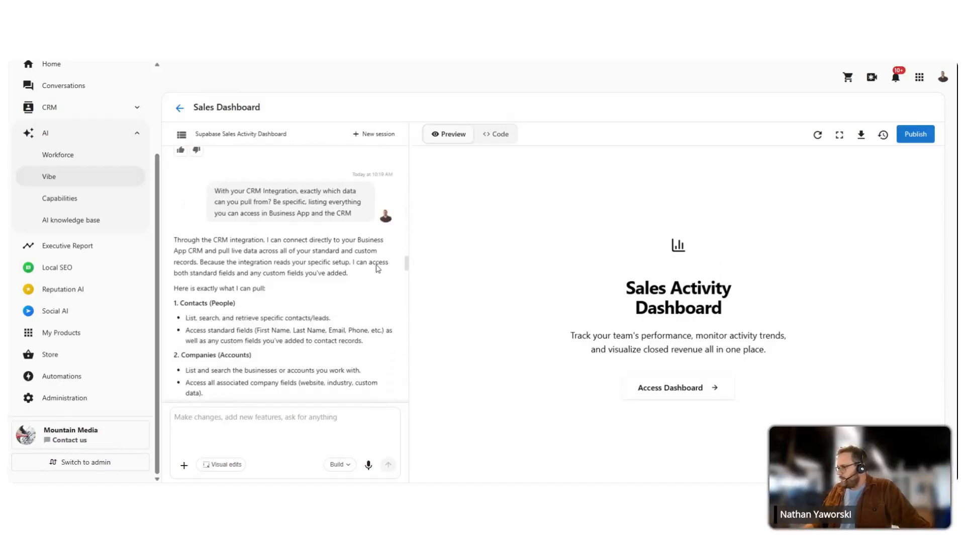
pyautogui.scroll(-3, 408, 289)
pyautogui.scroll(-10, 409, 293)
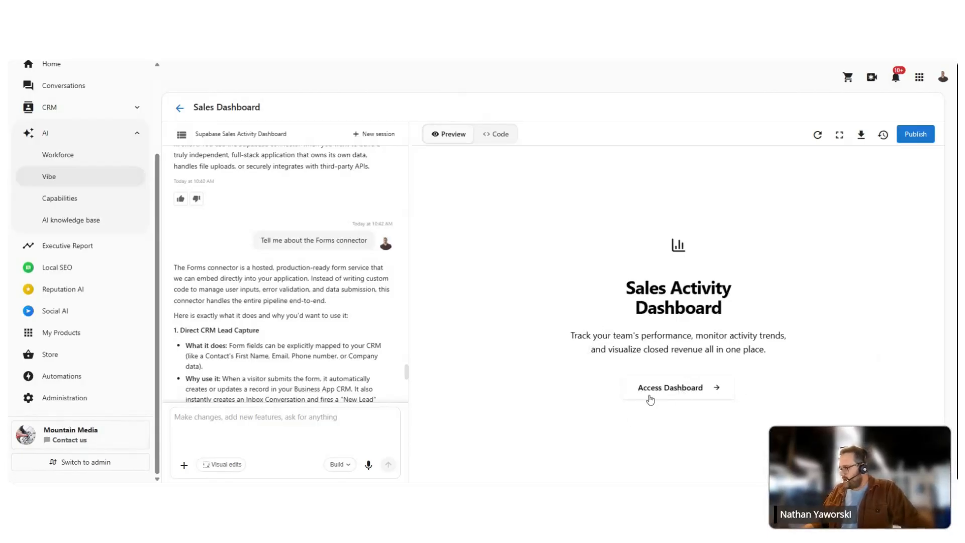
# Access the dashboard in the app preview and examine its summary cards, trend charts and Rep Leaderboard.
pyautogui.click(671, 391)
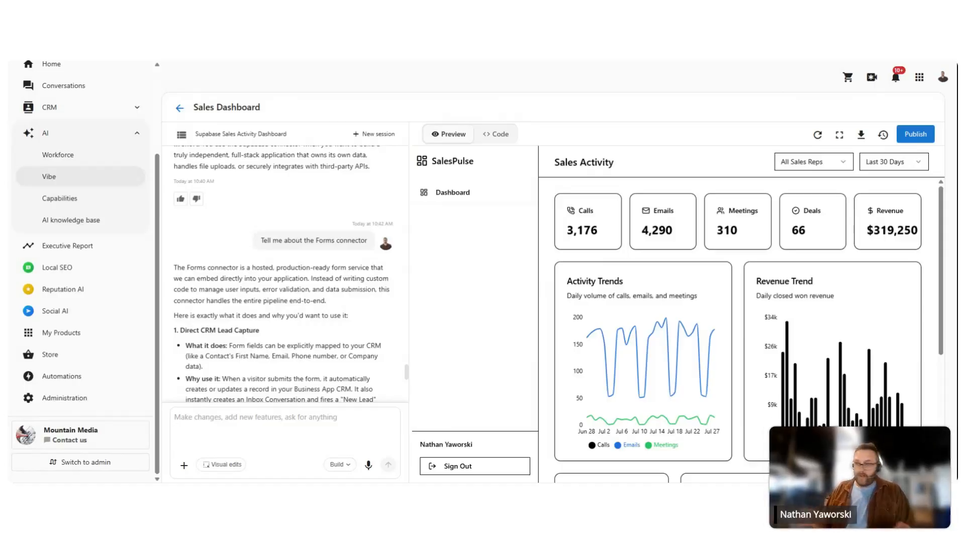
pyautogui.scroll(-5, 952, 270)
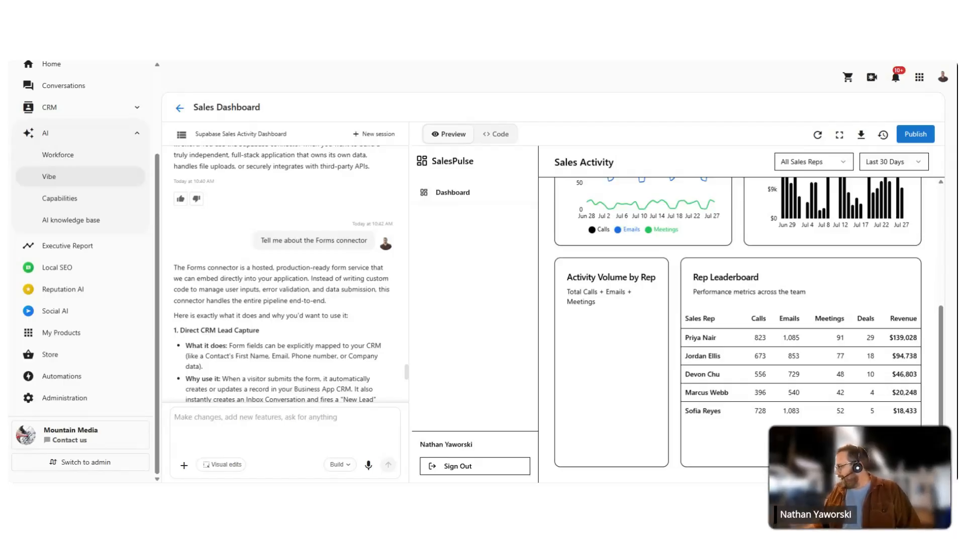
pyautogui.scroll(3, 608, 327)
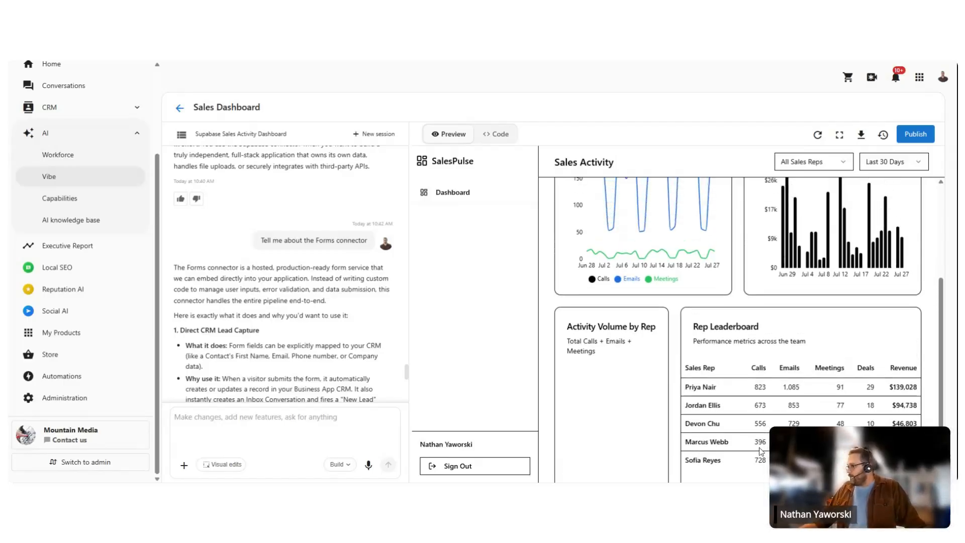
pyautogui.scroll(1, 796, 271)
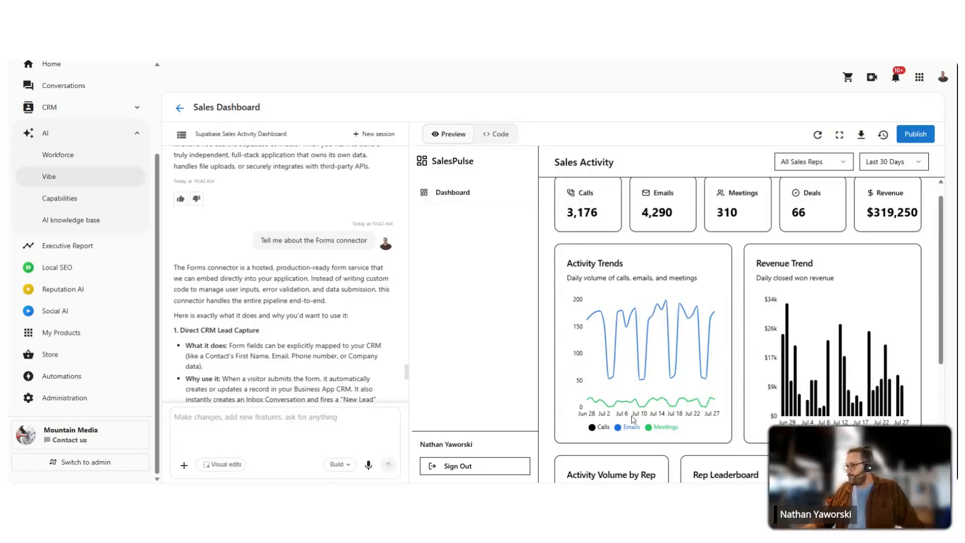
pyautogui.scroll(1, 710, 298)
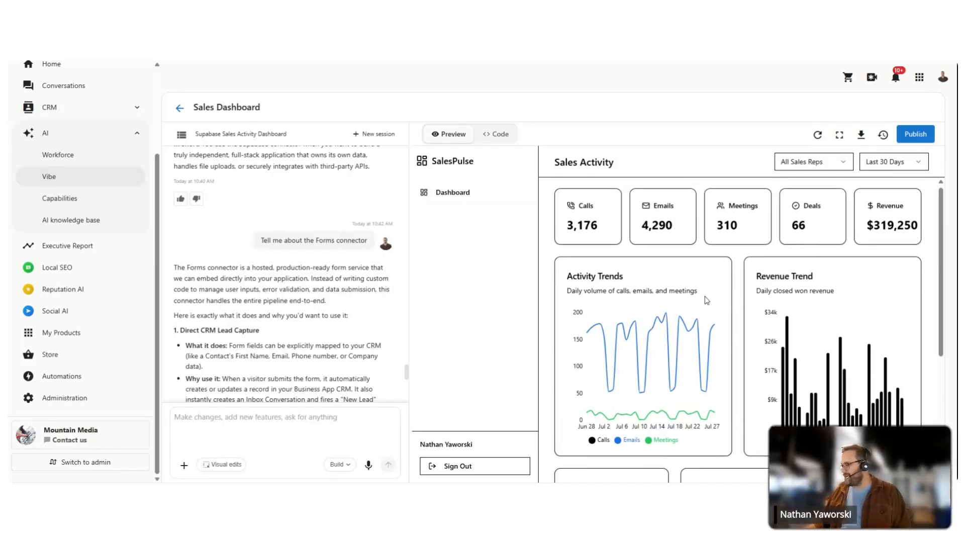
# Send the AI builder the request "Add colour to make this dashboard pop a little more. It's too sterile".
pyautogui.click(261, 427)
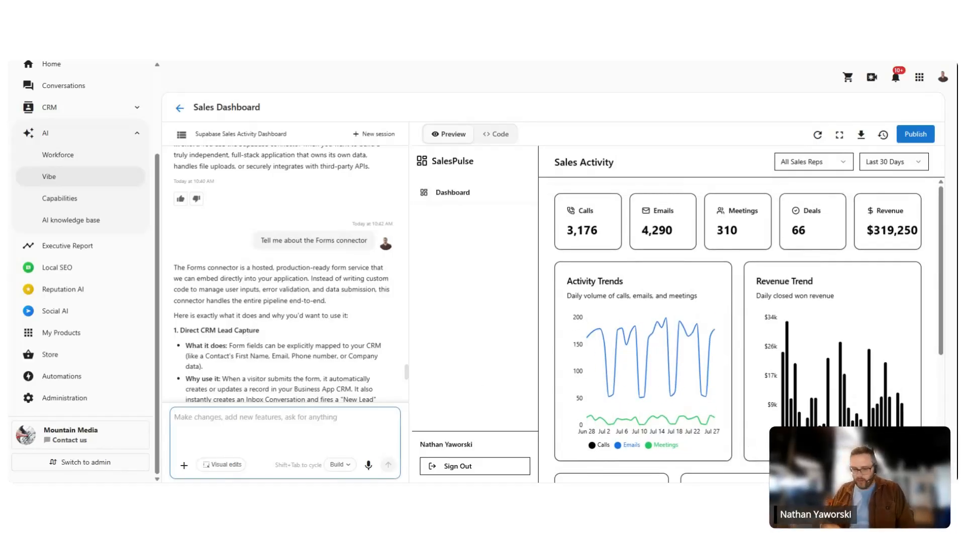
pyautogui.write('Add ')
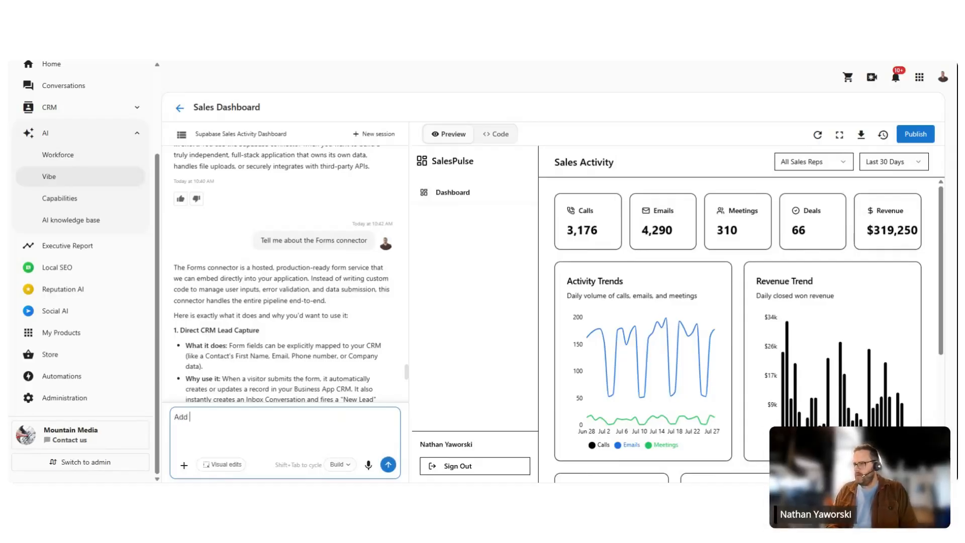
pyautogui.write('colour to')
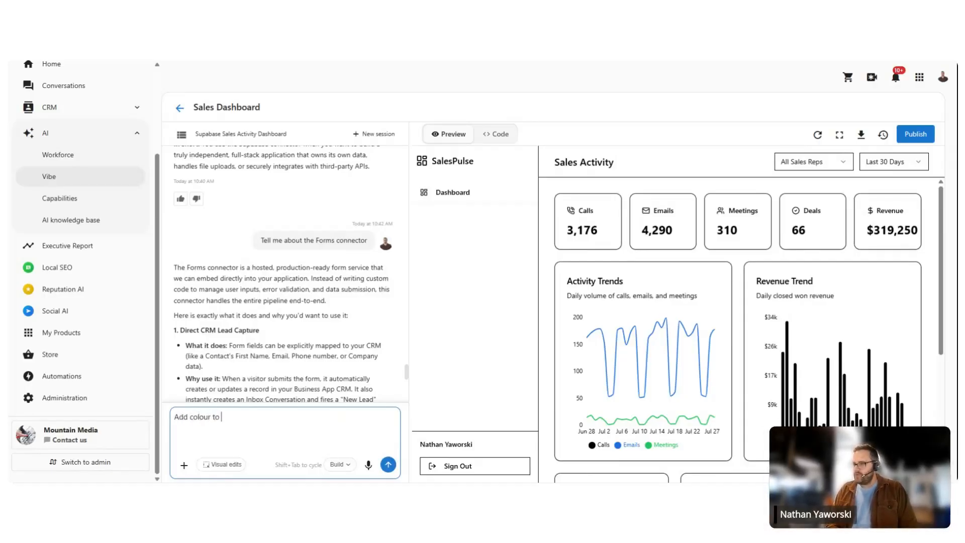
pyautogui.write(' make this ')
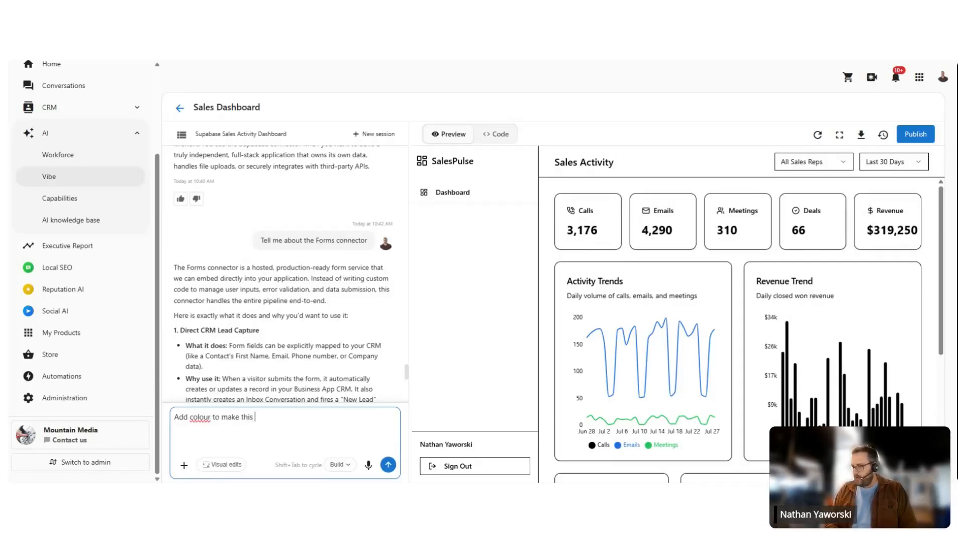
pyautogui.write('dashbo')
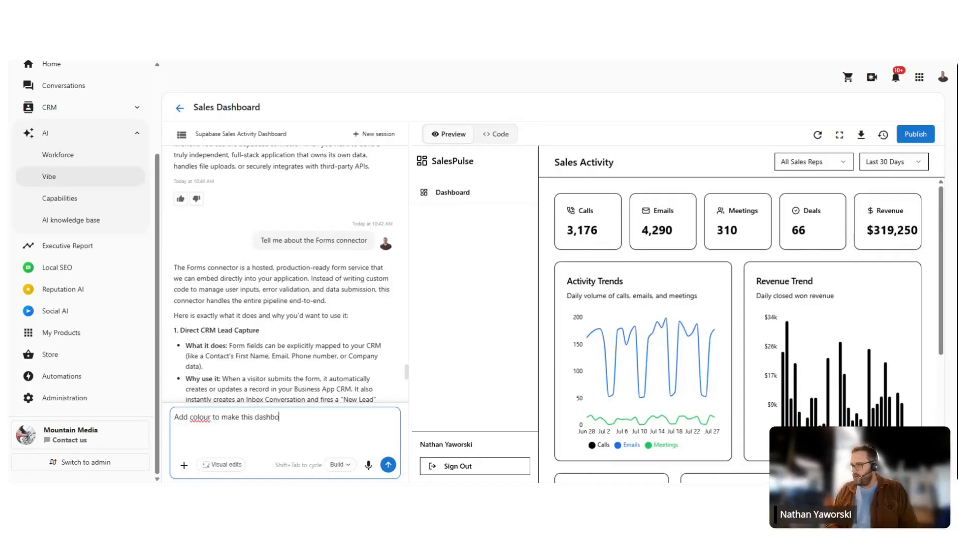
pyautogui.write('ard pop')
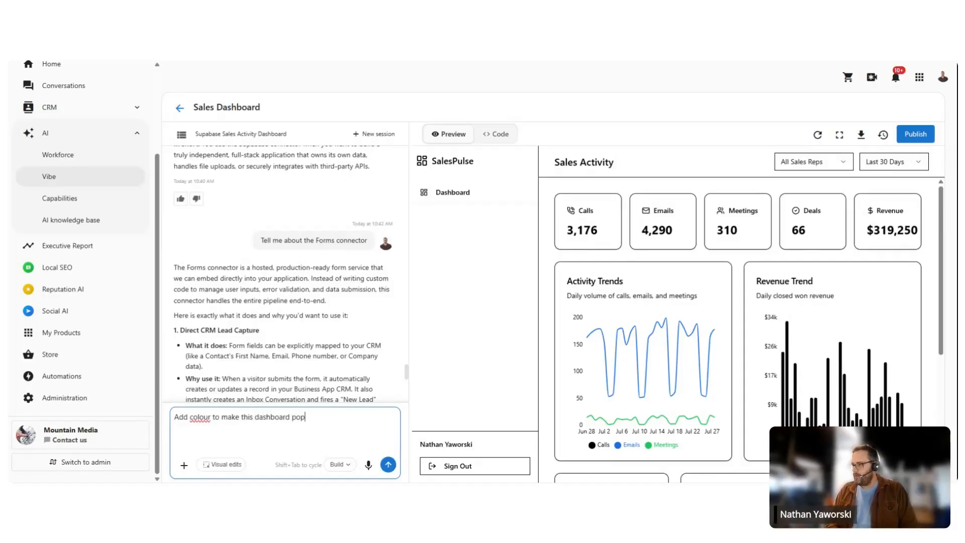
pyautogui.write(' a little more.')
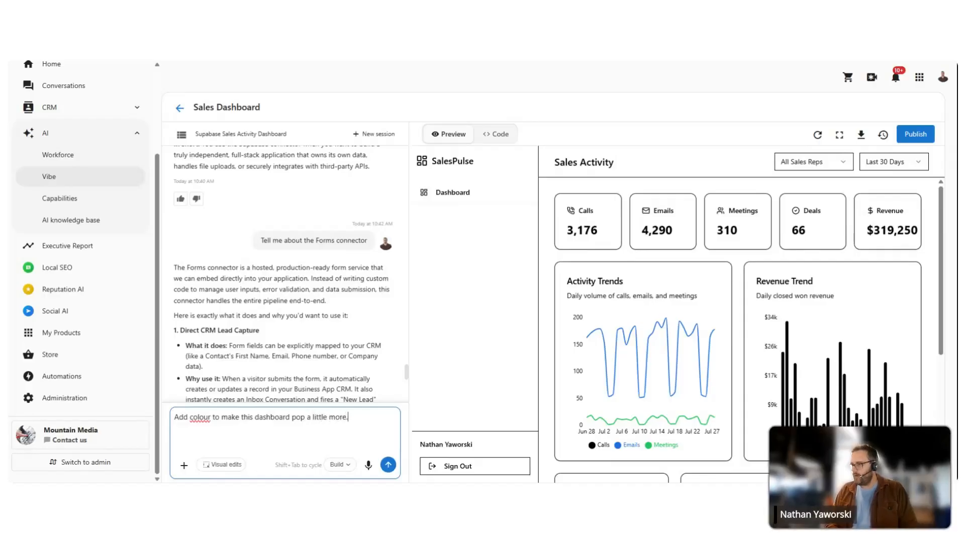
pyautogui.write(" It's too sterile")
pyautogui.press('Return')
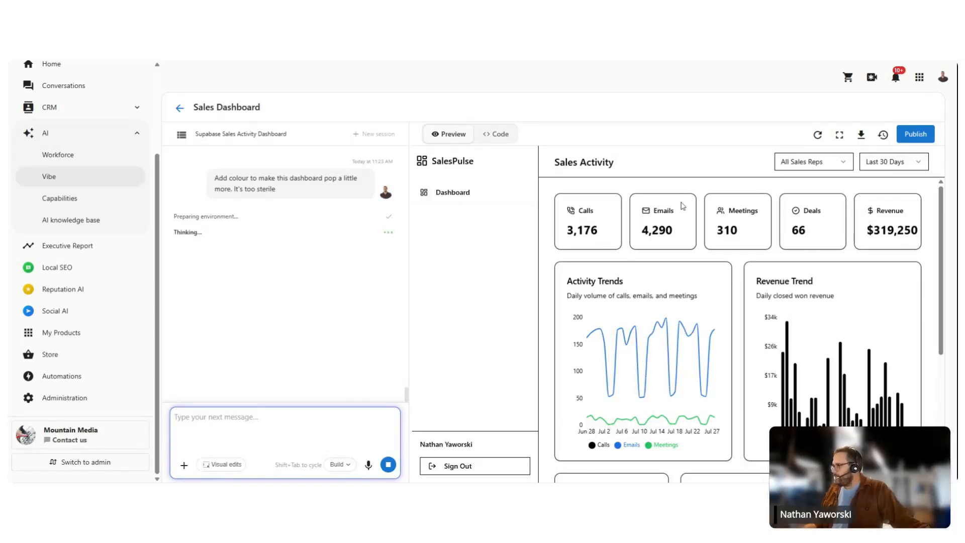
# Check the options of the preview's sales rep and date range filters without choosing a different one.
pyautogui.click(845, 168)
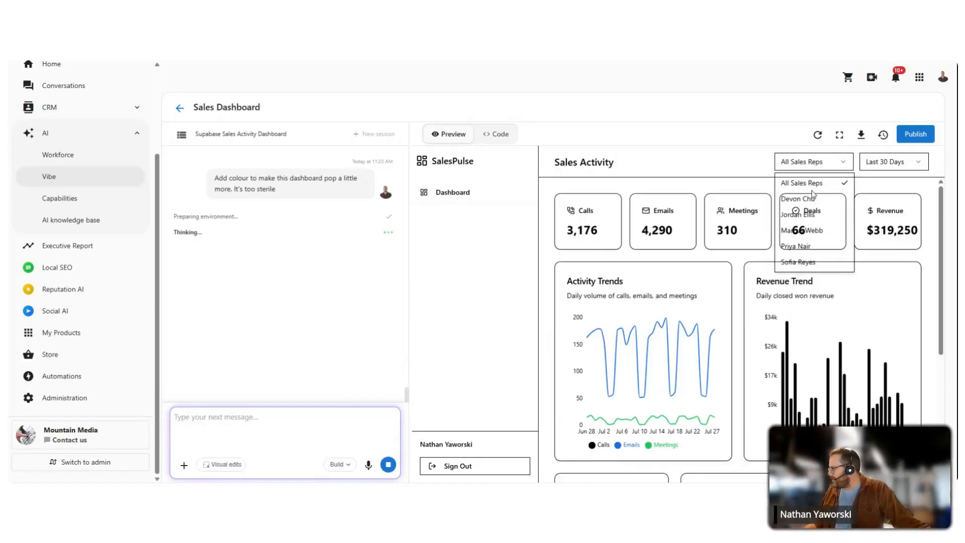
pyautogui.click(888, 166)
pyautogui.click(893, 165)
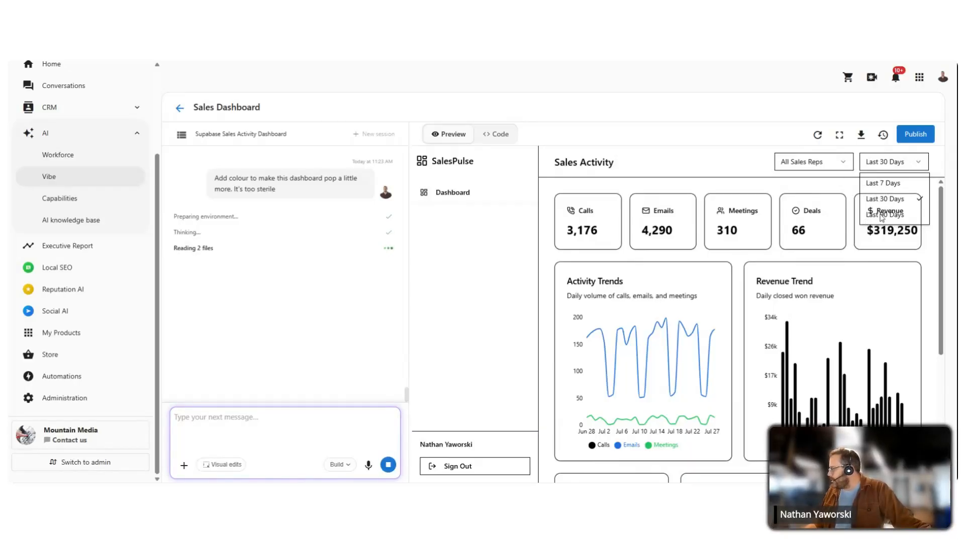
pyautogui.click(884, 241)
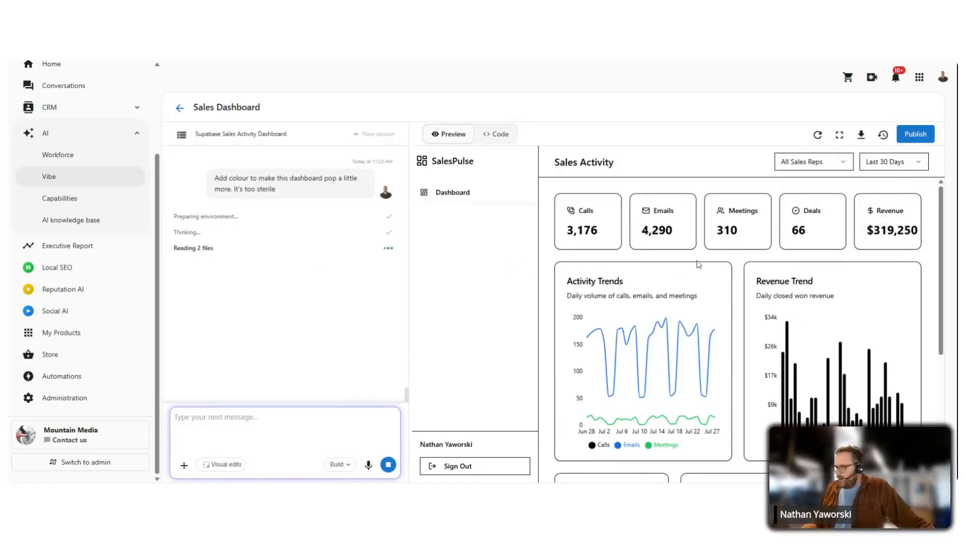
# Look over the preview's trend charts, Activity Volume by Rep and Rep Leaderboard sections while the request is processed.
pyautogui.scroll(-5, 754, 291)
pyautogui.scroll(1, 761, 297)
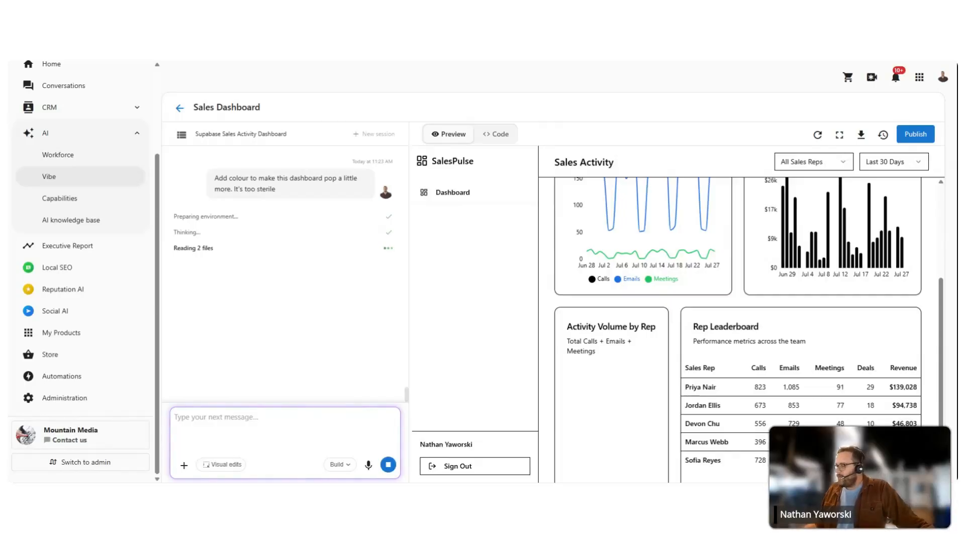
pyautogui.scroll(2, 642, 326)
pyautogui.scroll(2, 641, 327)
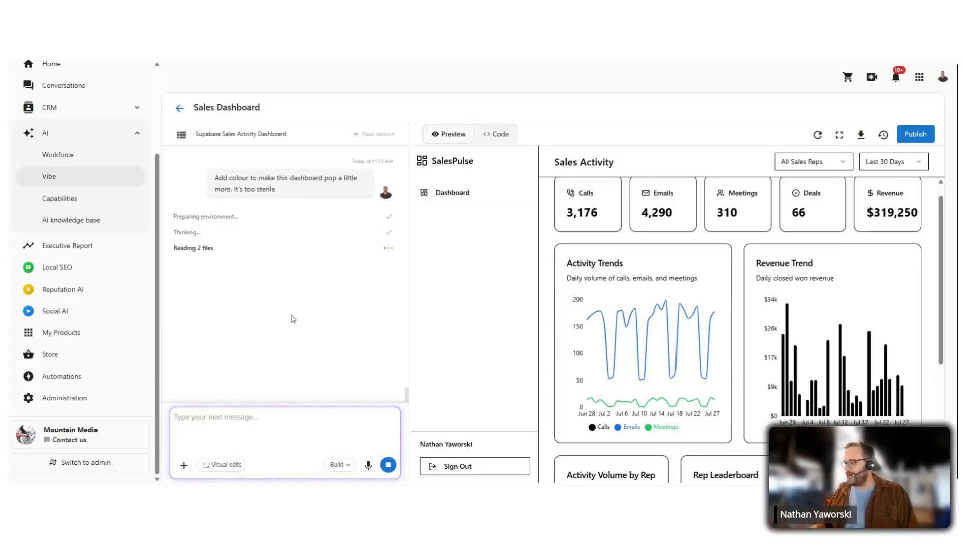
# Read the AI's plan for the colour redesign in the chat, covering custom colors, summary cards, charts and layout polish.
pyautogui.scroll(1, 295, 312)
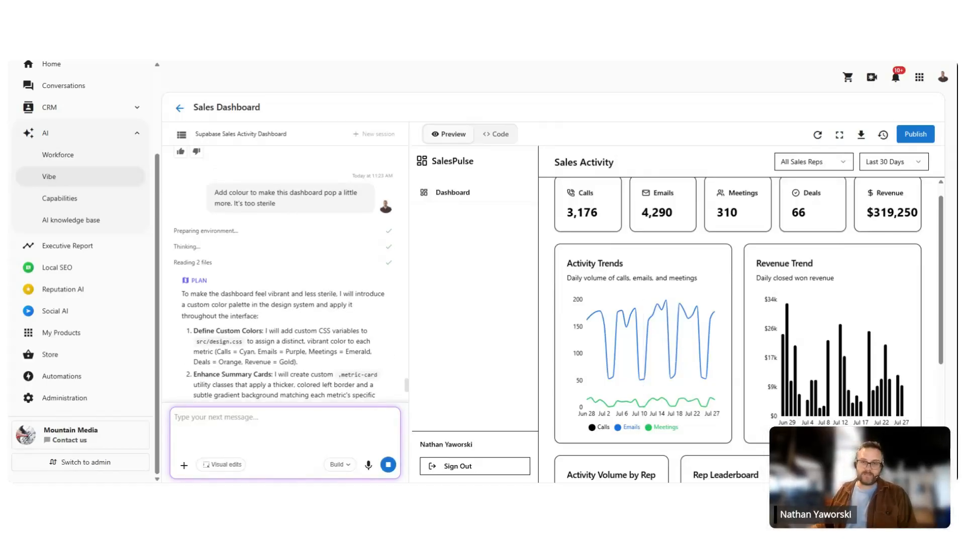
pyautogui.scroll(3, 149, 275)
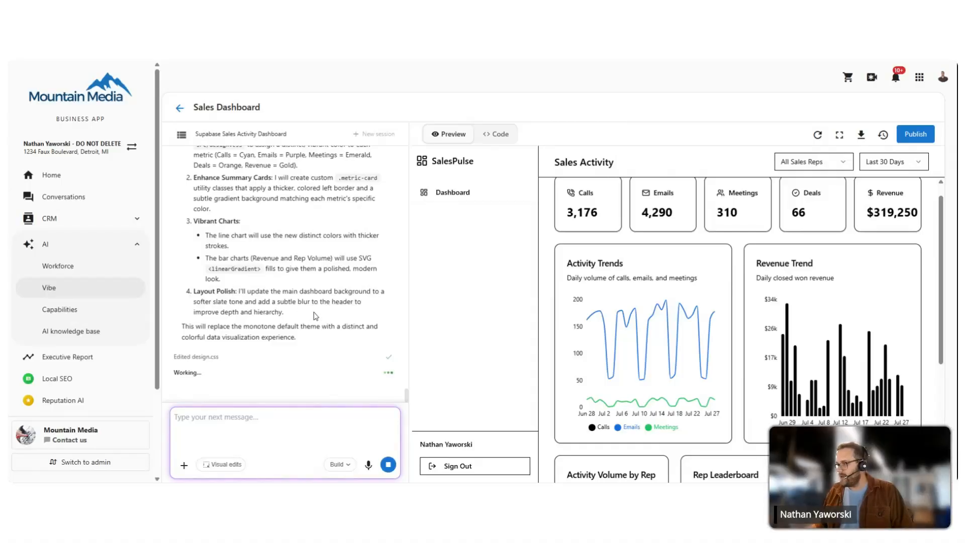
pyautogui.scroll(4, 315, 316)
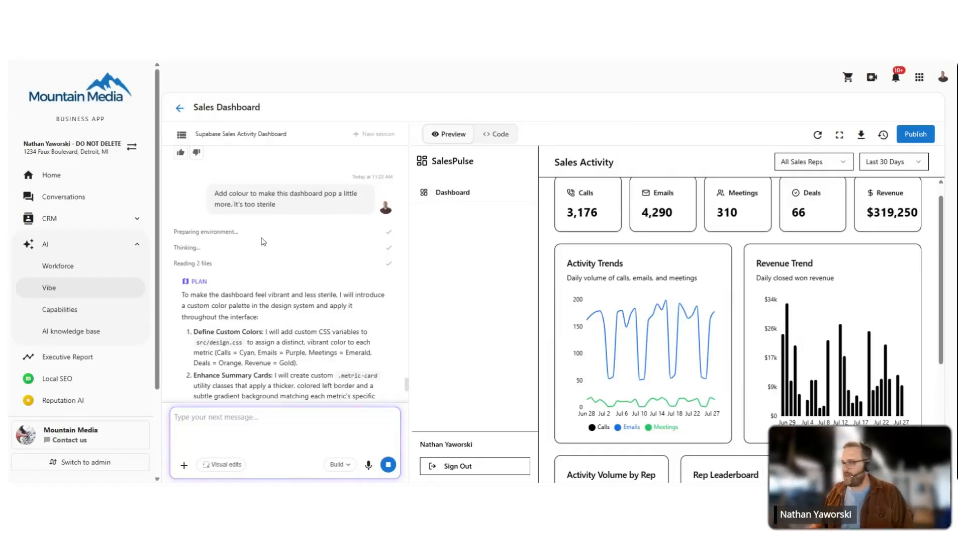
pyautogui.scroll(-3, 224, 290)
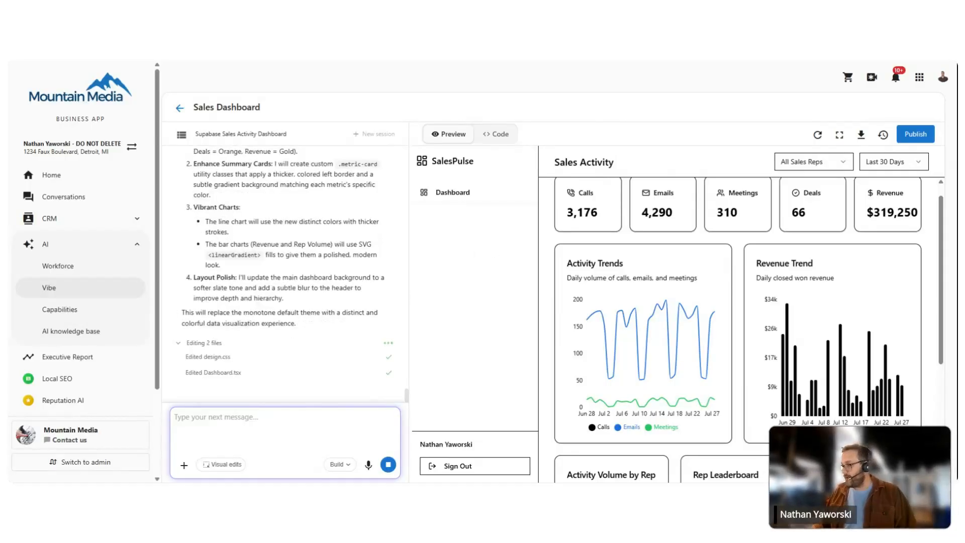
# Return to the top of the dashboard preview and inspect the recoloured summary cards, Activity Trends and Revenue Trend charts once built.
pyautogui.scroll(1, 628, 302)
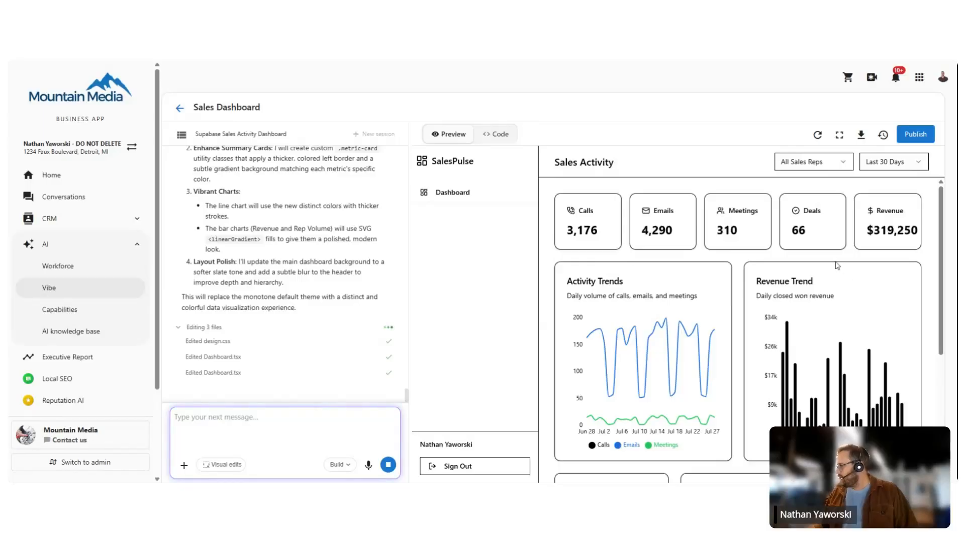
pyautogui.scroll(-1, 837, 265)
pyautogui.scroll(1, 837, 265)
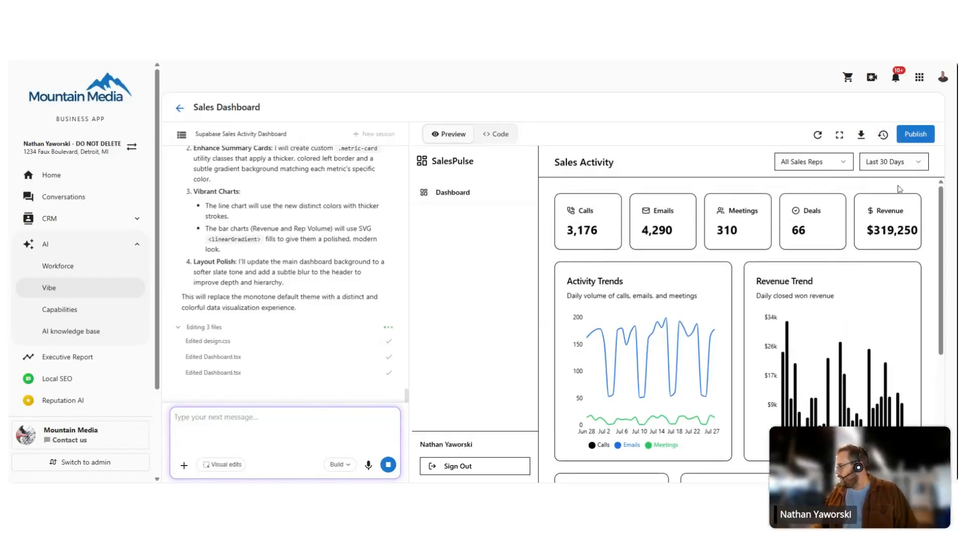
pyautogui.scroll(-4, 899, 262)
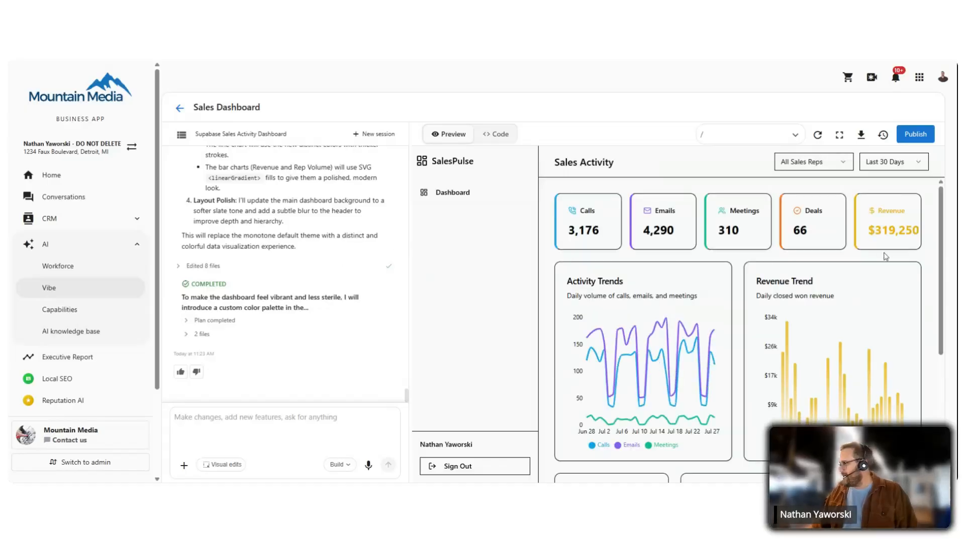
pyautogui.scroll(-5, 814, 341)
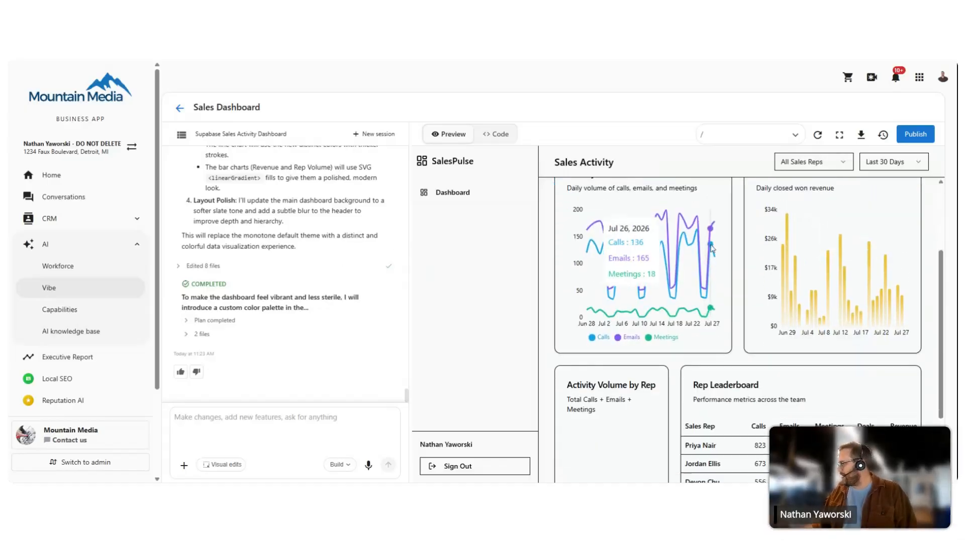
# Check the Sales Dashboard's site address and custom domain publishing options without publishing, and look over the preview down to the Rep Leaderboard.
pyautogui.scroll(5, 793, 372)
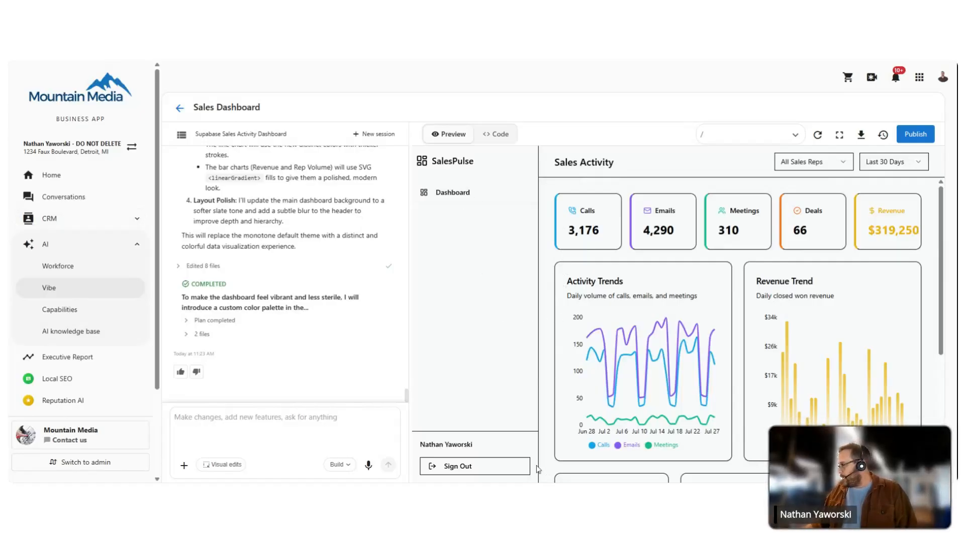
pyautogui.moveTo(623, 363)
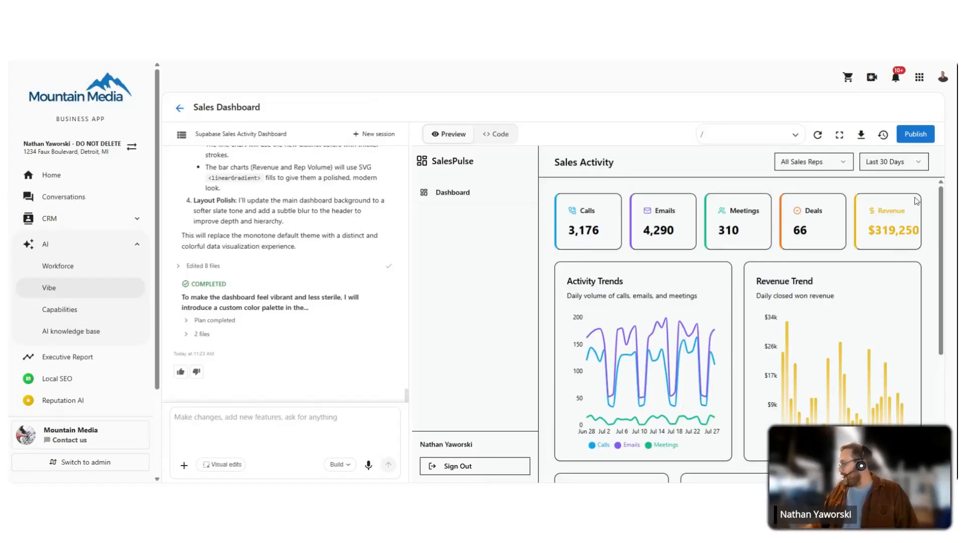
pyautogui.click(922, 135)
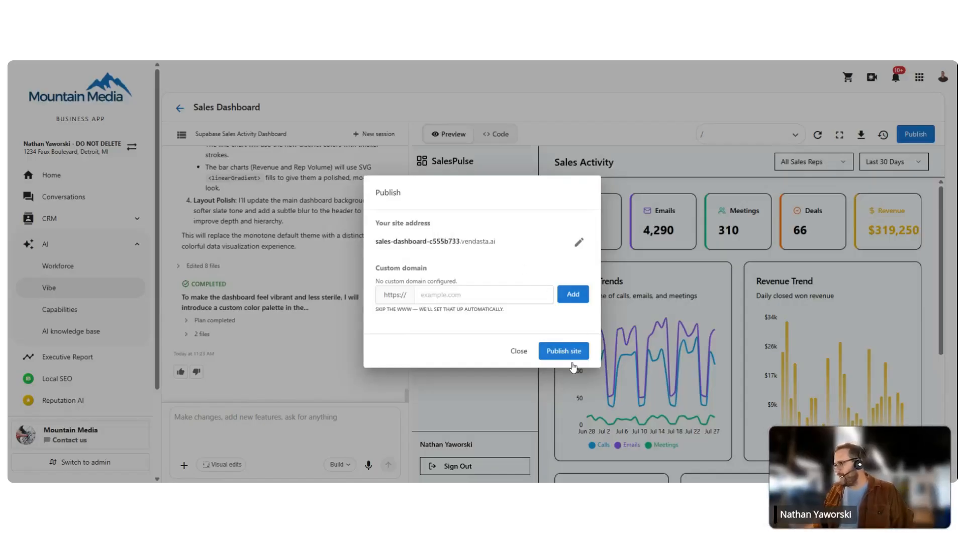
pyautogui.click(520, 358)
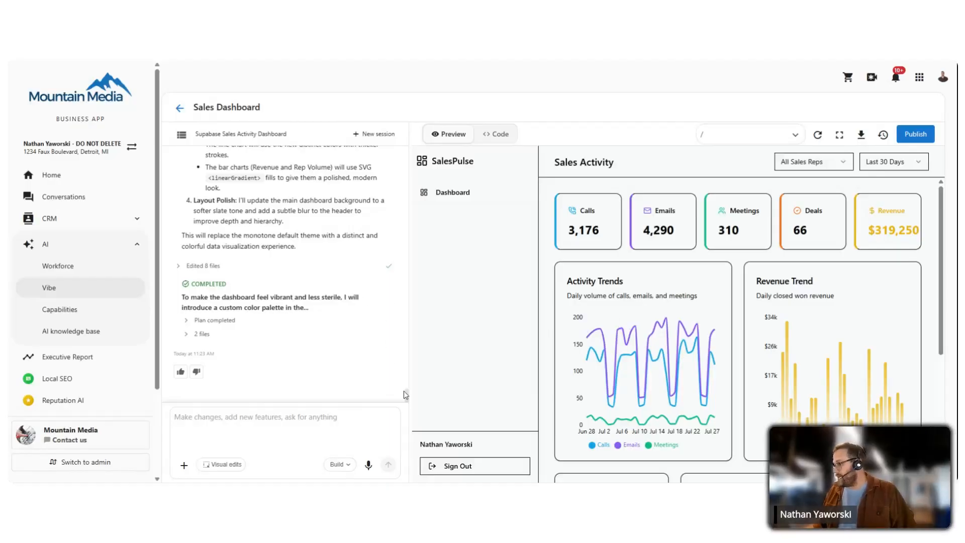
pyautogui.scroll(-3, 752, 312)
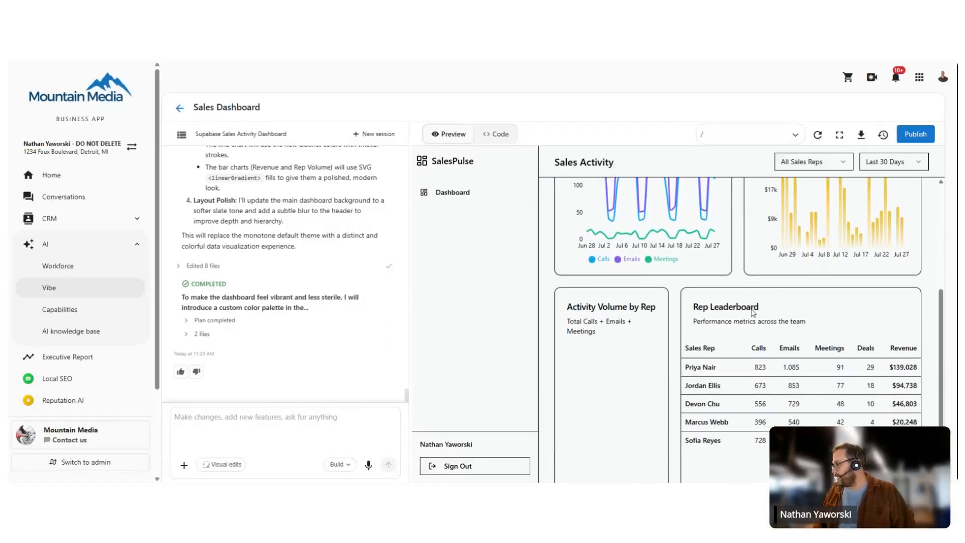
pyautogui.scroll(5, 704, 331)
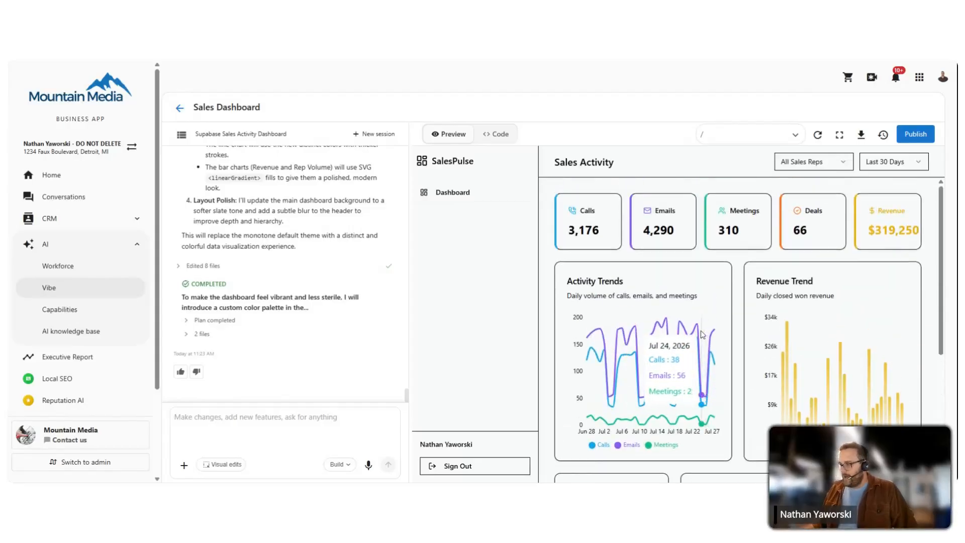
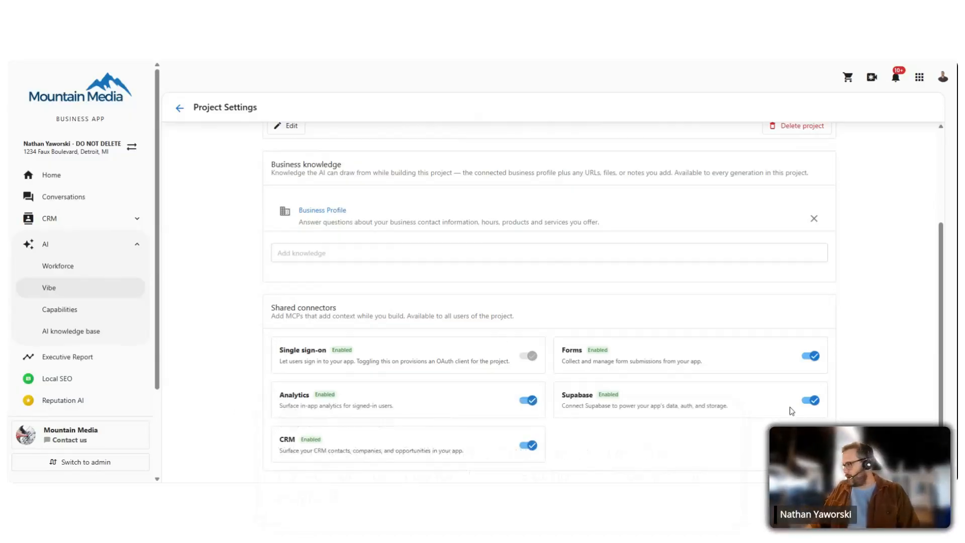
# Open the management view of the account's integrations in Administration to check the connected Supabase integration.
pyautogui.scroll(-2, 66, 400)
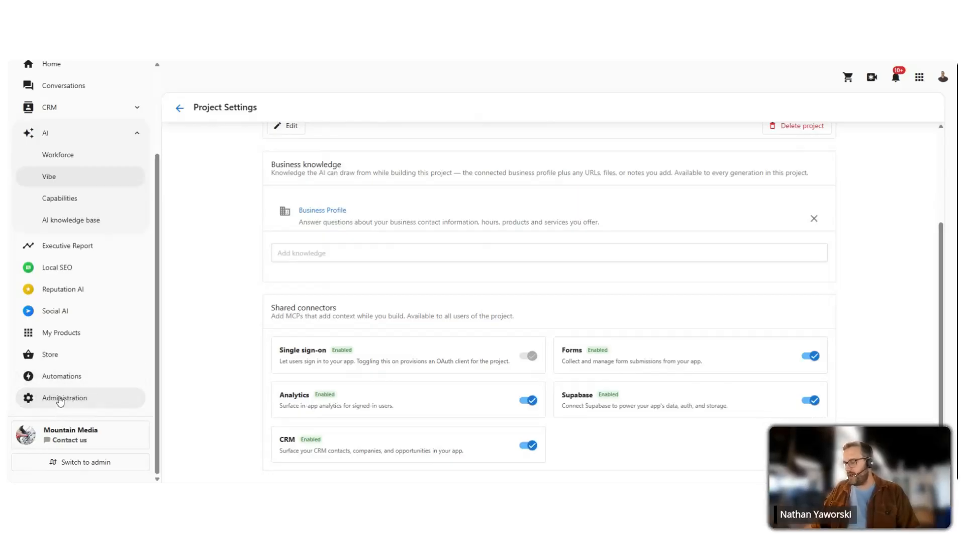
pyautogui.click(52, 404)
pyautogui.scroll(-2, 518, 350)
pyautogui.click(517, 350)
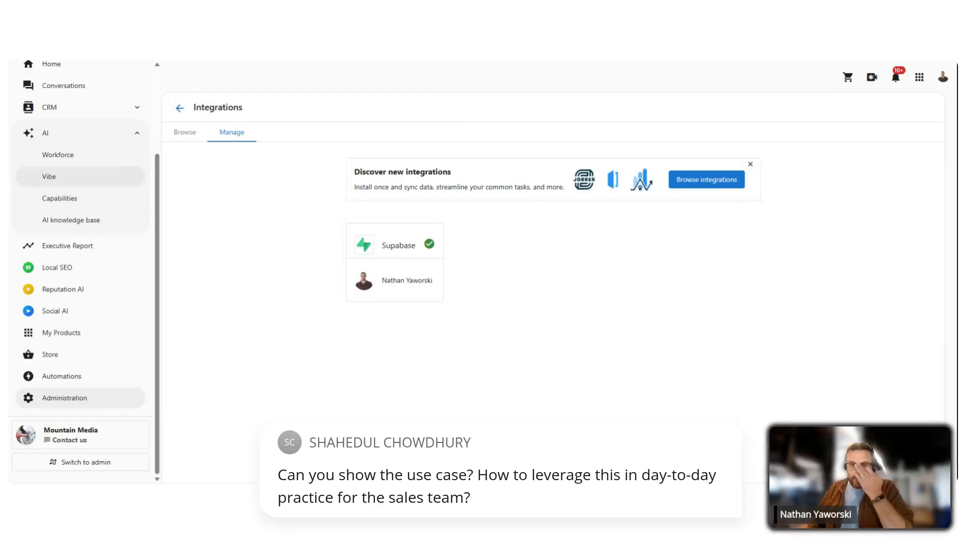
# Open the Sales Dashboard app's project settings from Vibe and review its business knowledge and shared connectors.
pyautogui.click(55, 181)
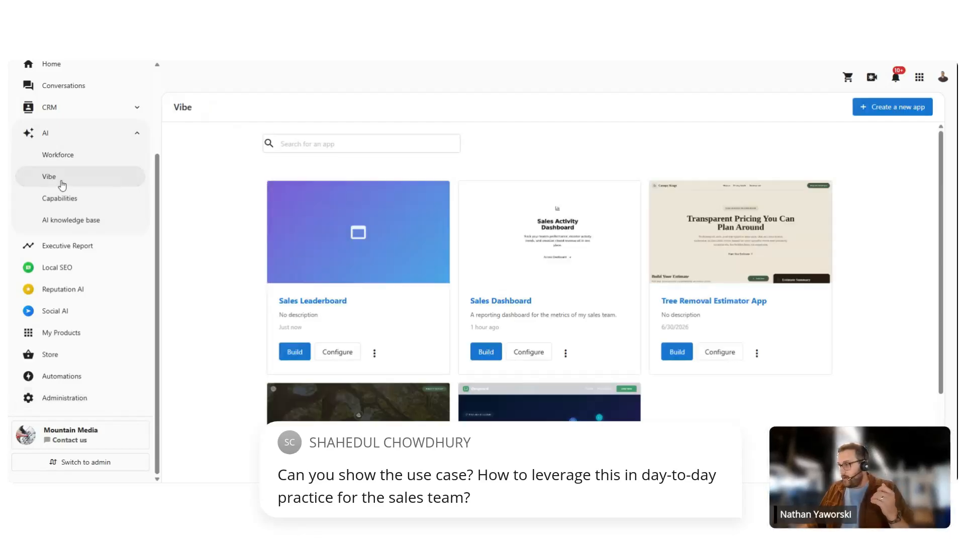
pyautogui.click(540, 352)
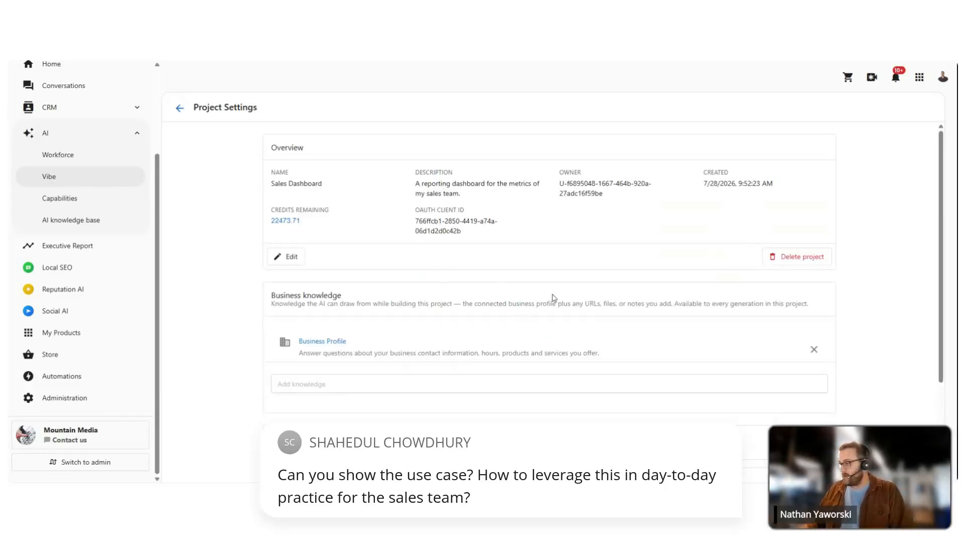
pyautogui.scroll(-2, 450, 275)
pyautogui.scroll(-1, 534, 299)
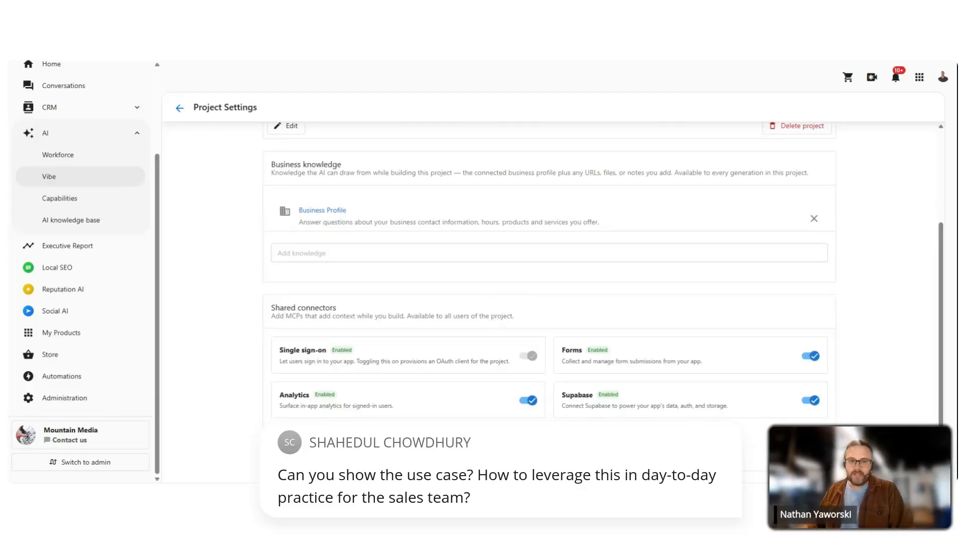
# Return to the Sales Dashboard builder and examine the preview's trend charts and Rep Leaderboard.
pyautogui.click(179, 107)
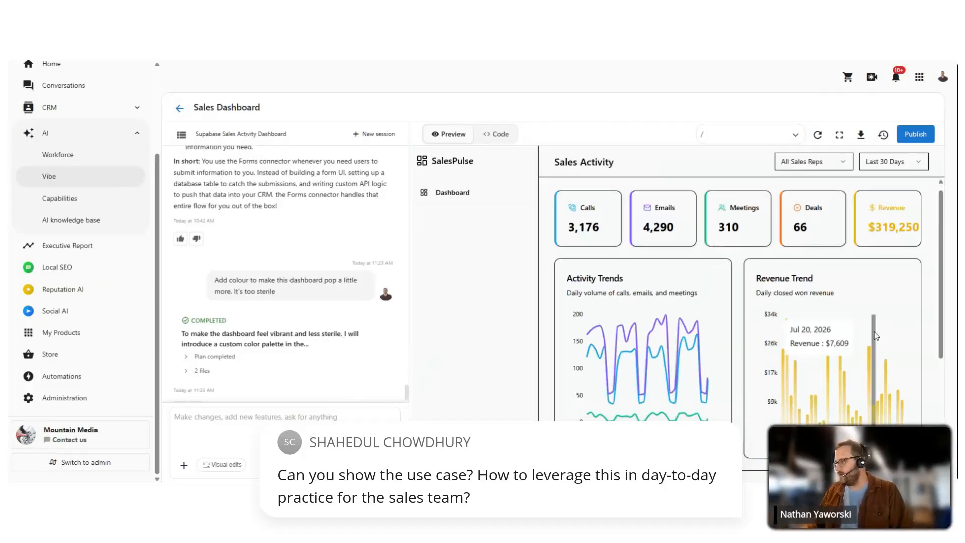
pyautogui.scroll(-5, 870, 332)
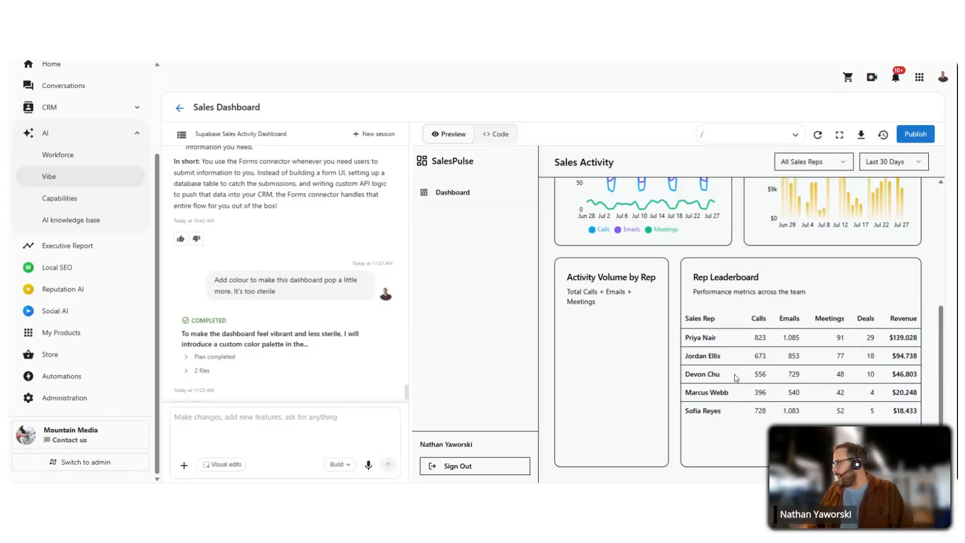
pyautogui.scroll(1, 737, 378)
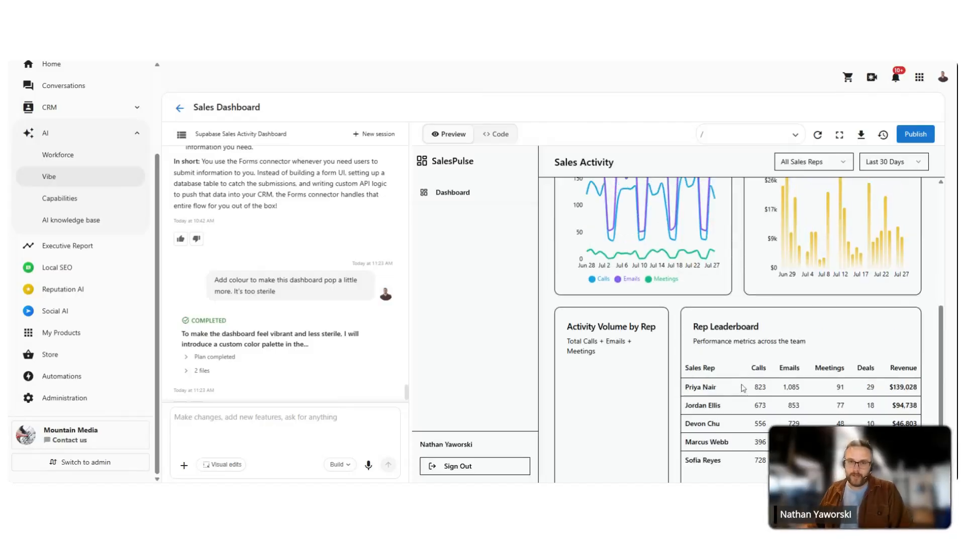
pyautogui.scroll(1, 742, 388)
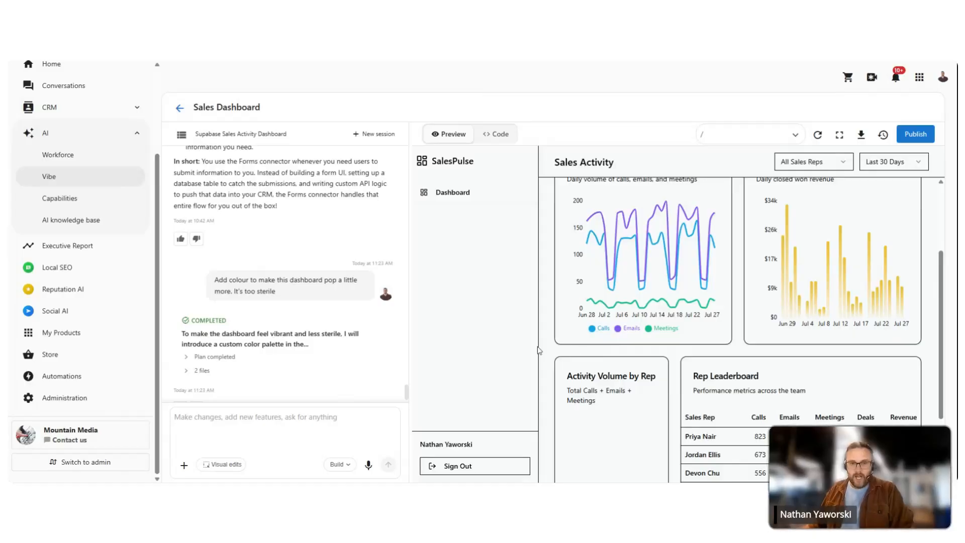
pyautogui.scroll(-1, 666, 363)
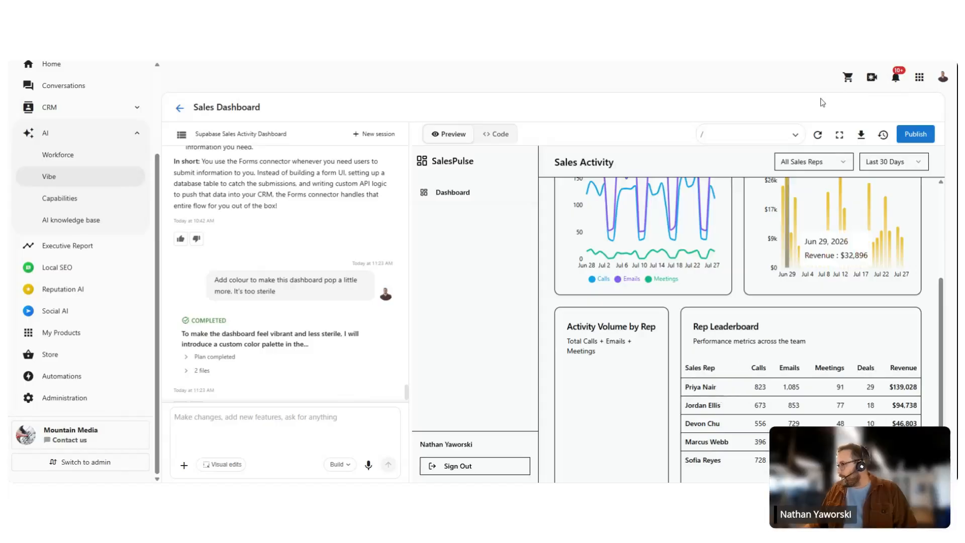
# Filter the dashboard preview by the first individual sales rep listed, and switch the filter to the third rep.
pyautogui.click(811, 164)
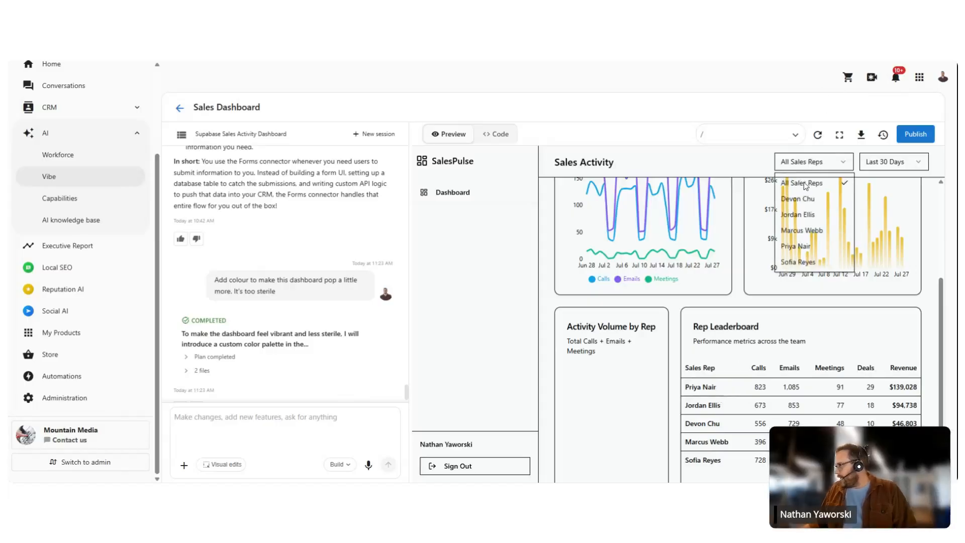
pyautogui.click(801, 200)
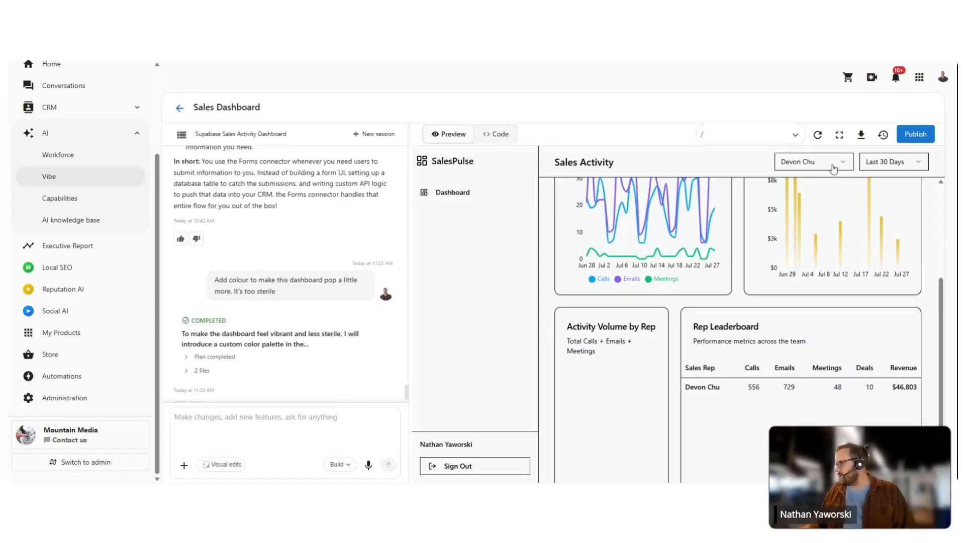
pyautogui.click(833, 168)
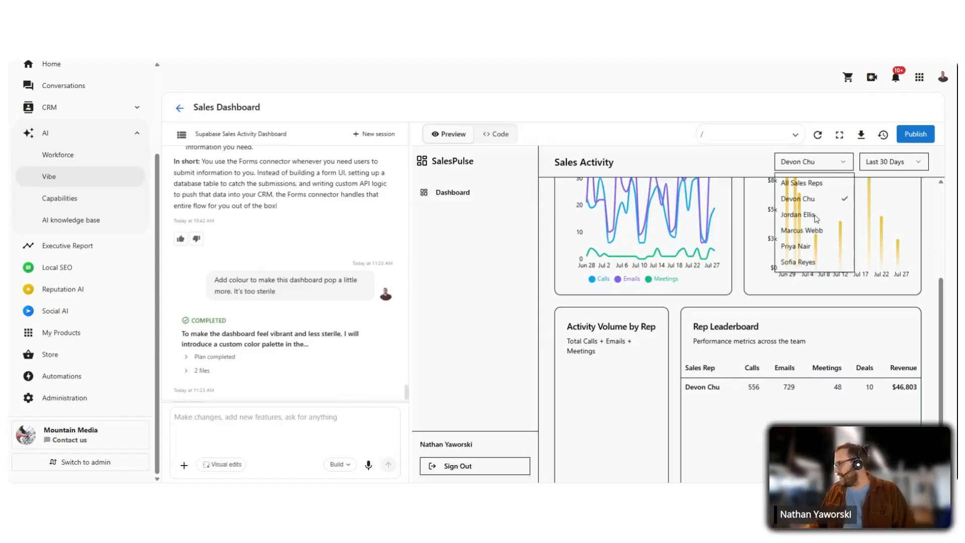
pyautogui.click(815, 231)
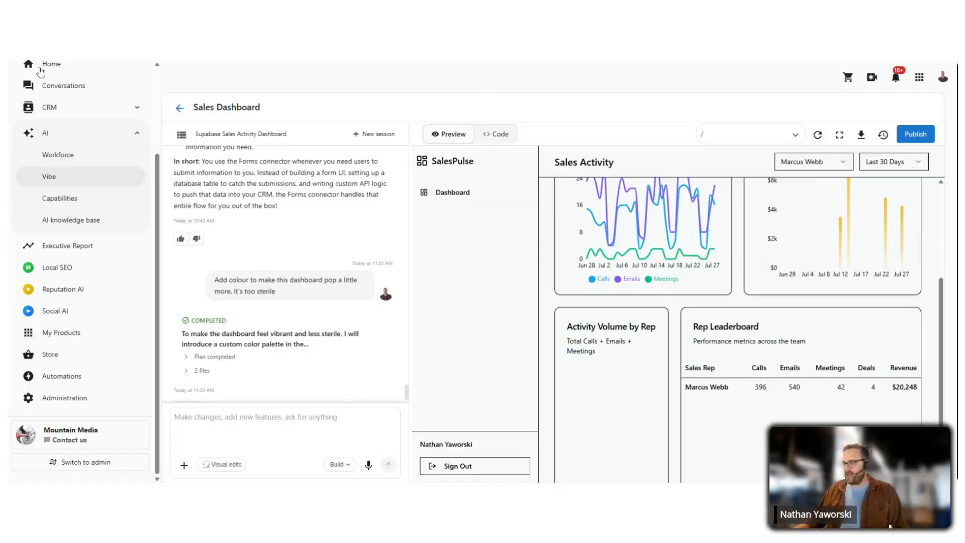
# Open the Executive Report and look through its overview down to the Tasks, Projects and Project updates cards.
pyautogui.click(81, 250)
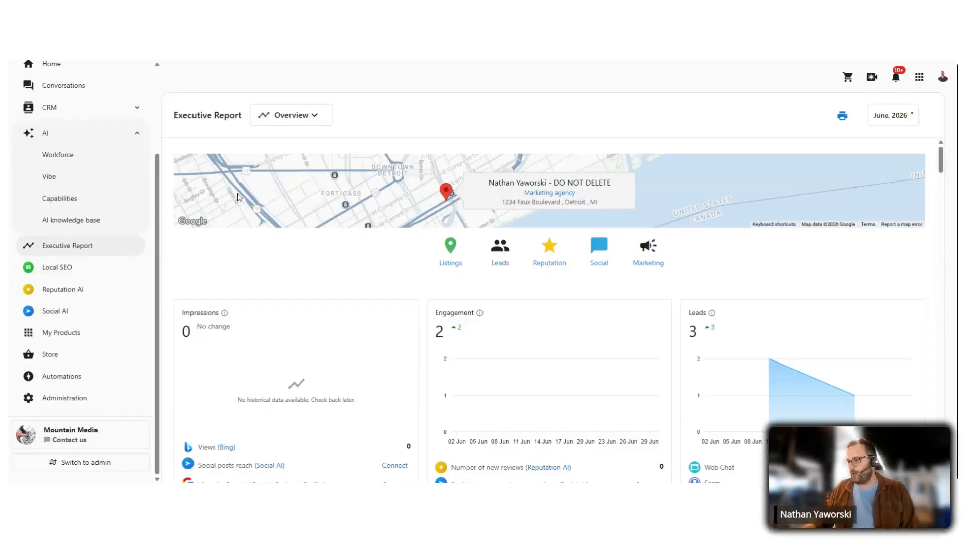
pyautogui.scroll(-8, 261, 189)
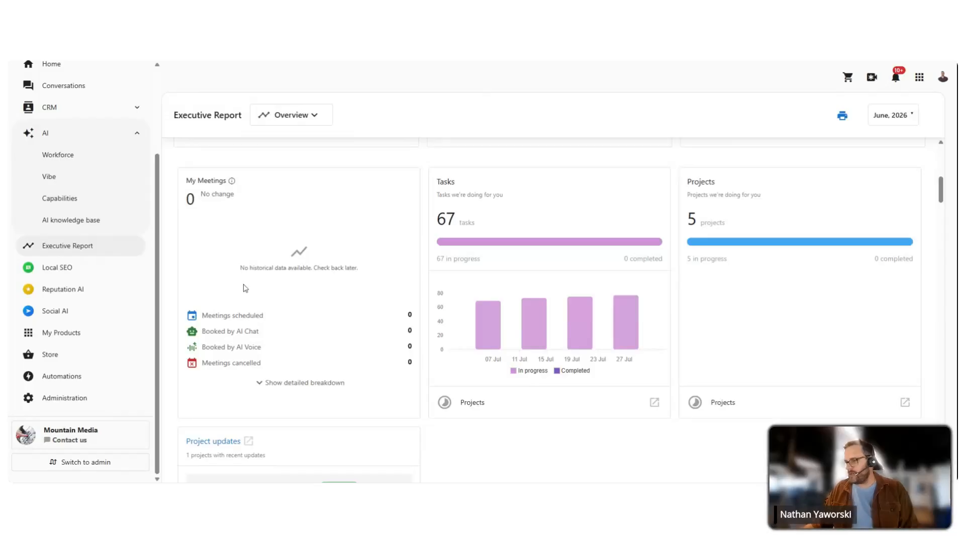
pyautogui.scroll(-2, 232, 289)
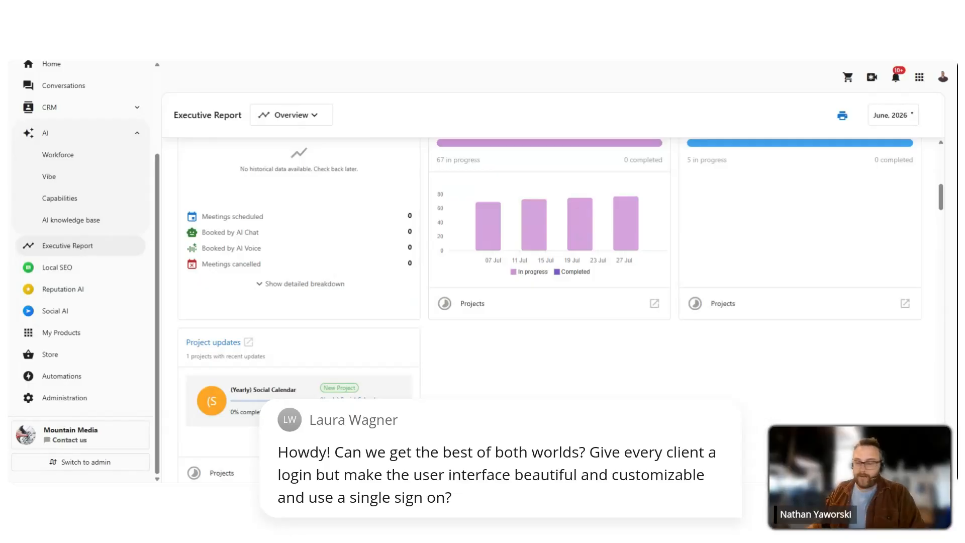
# Look over the pages available under CRM and collapse that section again.
pyautogui.scroll(2, 102, 316)
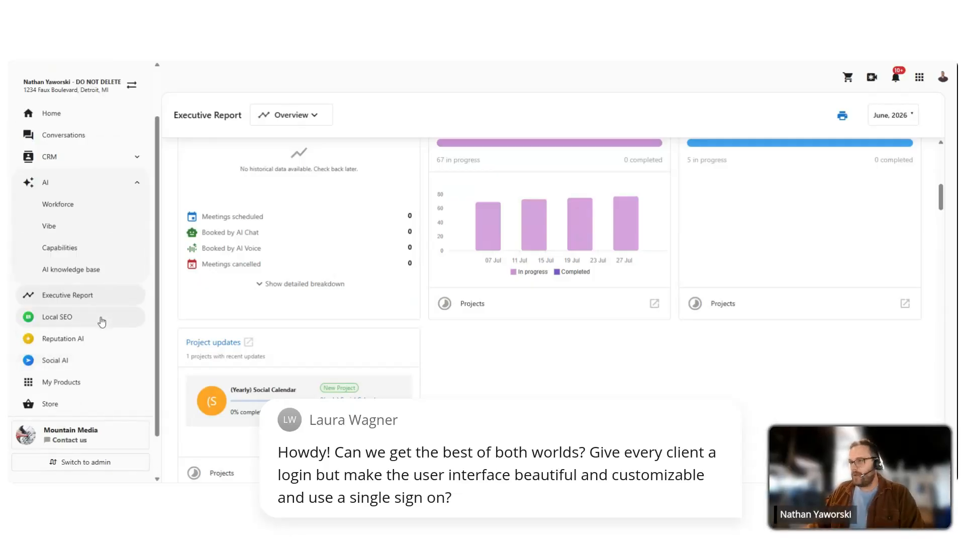
pyautogui.click(58, 163)
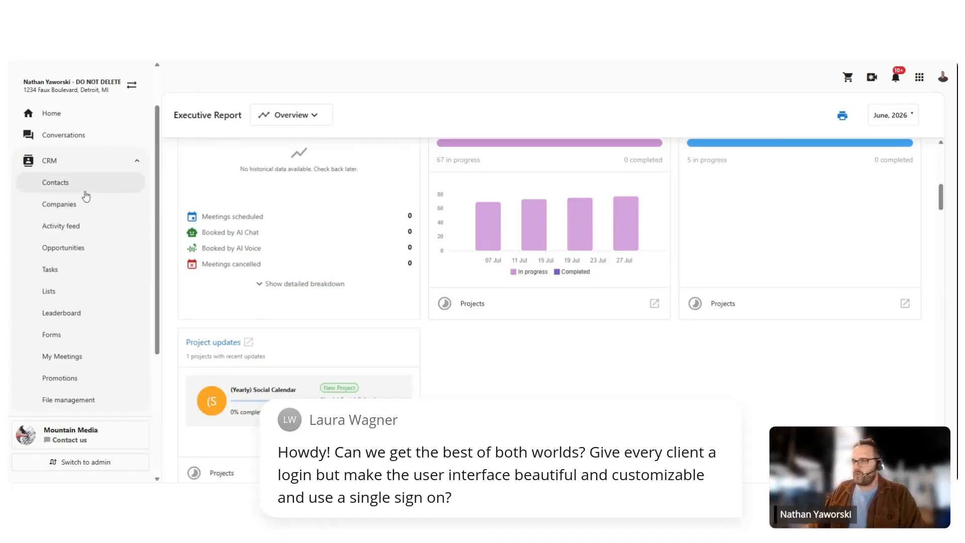
pyautogui.click(73, 162)
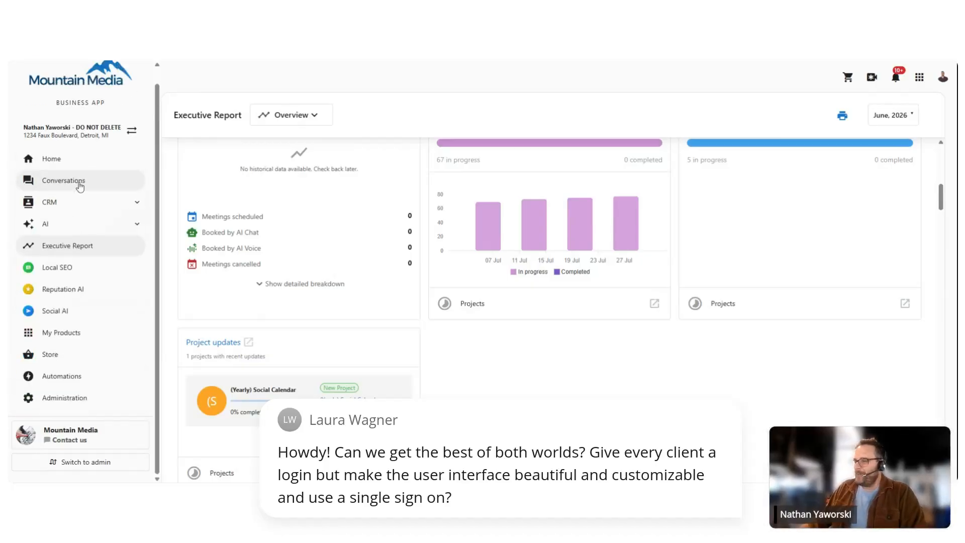
# Open the AI Workforce page and look through the built-in AI employees and custom assistants.
pyautogui.click(81, 232)
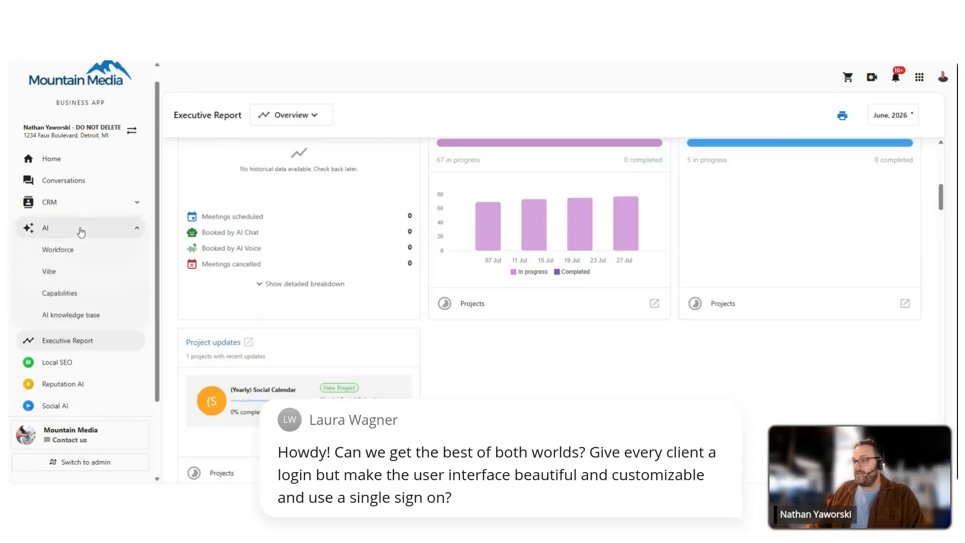
pyautogui.click(70, 255)
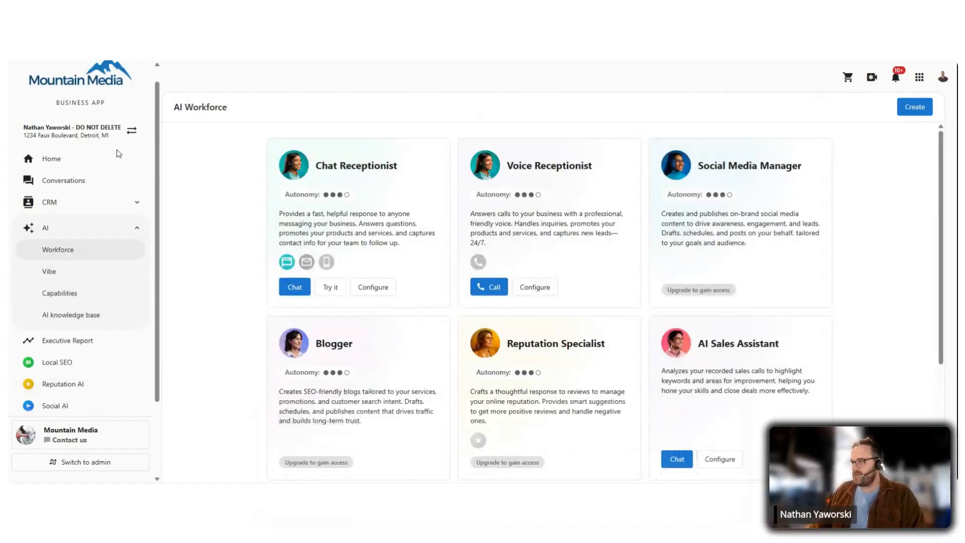
pyautogui.scroll(-3, 223, 295)
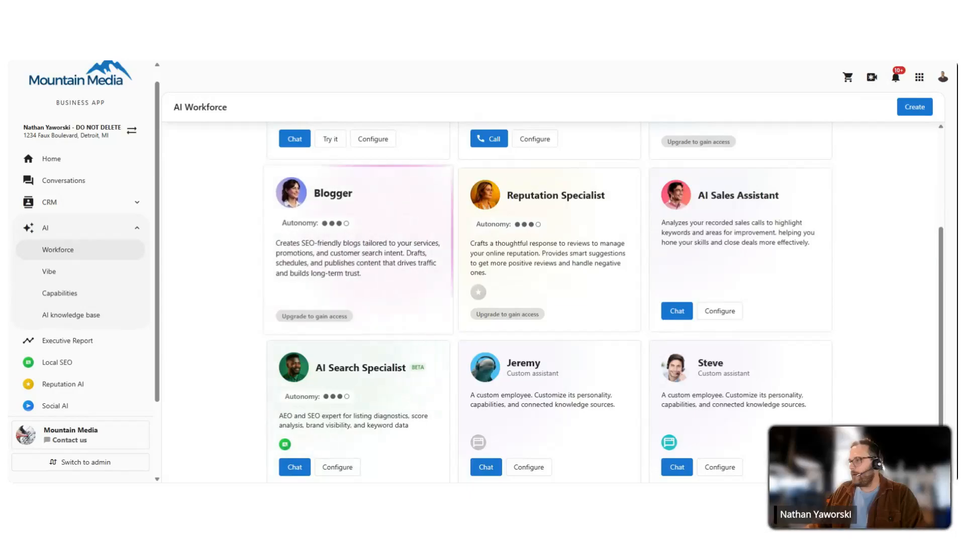
pyautogui.scroll(3, 714, 206)
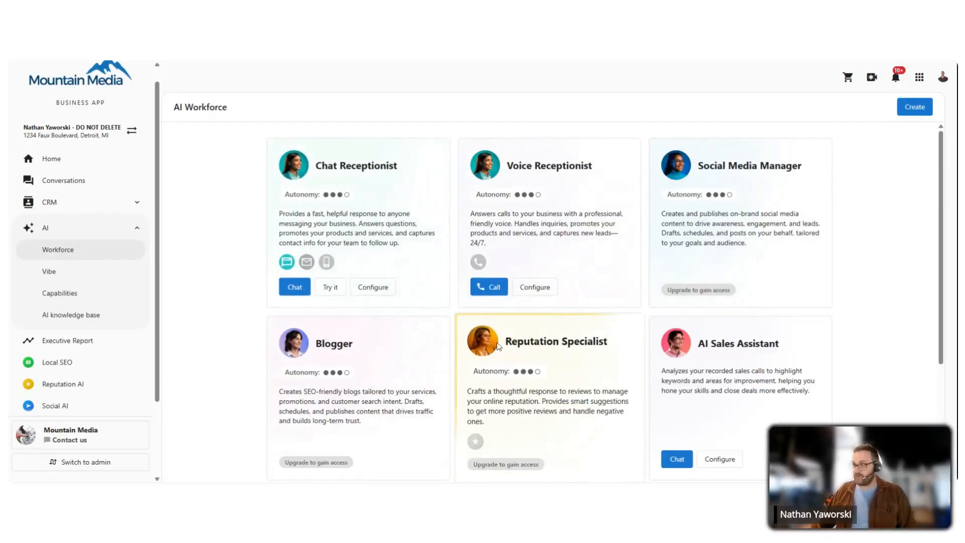
# Open the Chat Receptionist's configuration and look through its settings.
pyautogui.click(379, 294)
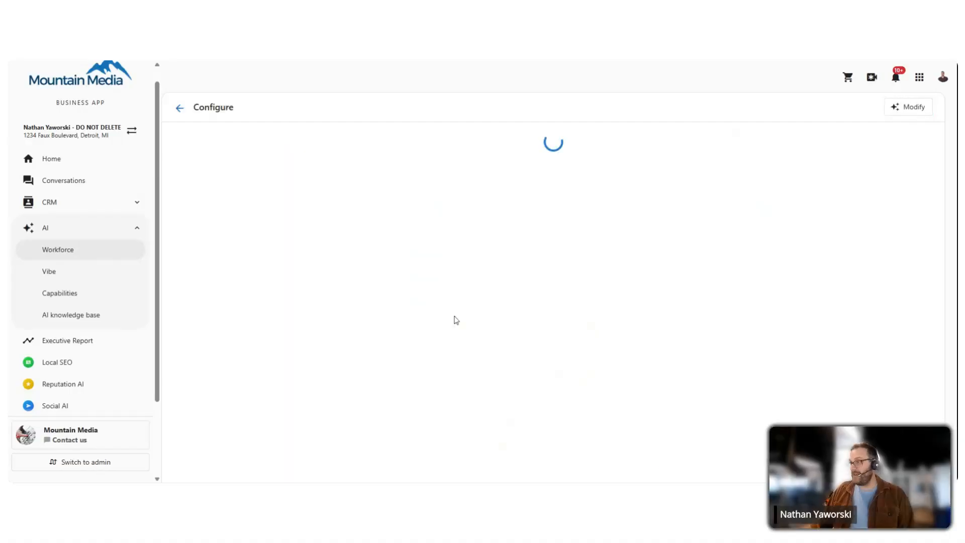
pyautogui.scroll(-7, 507, 274)
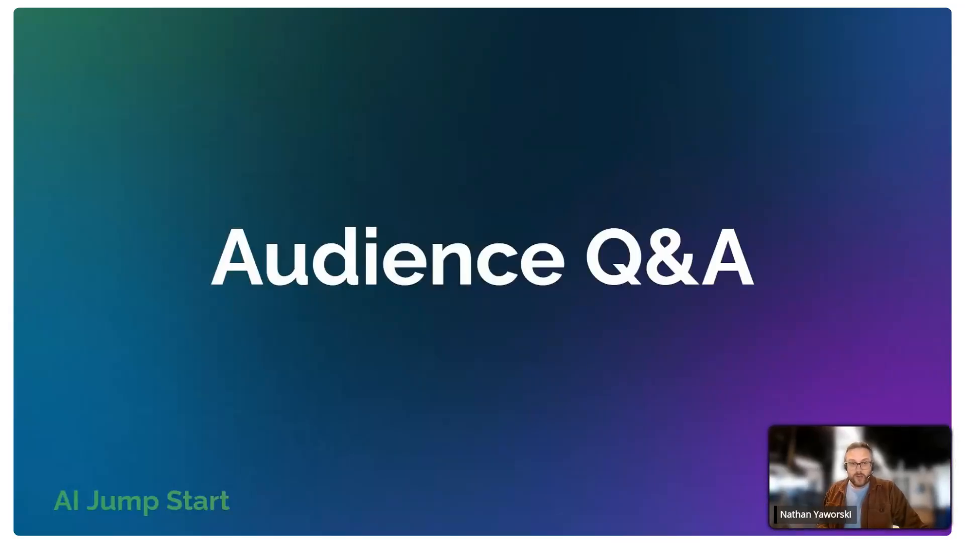
pyautogui.press('Right')
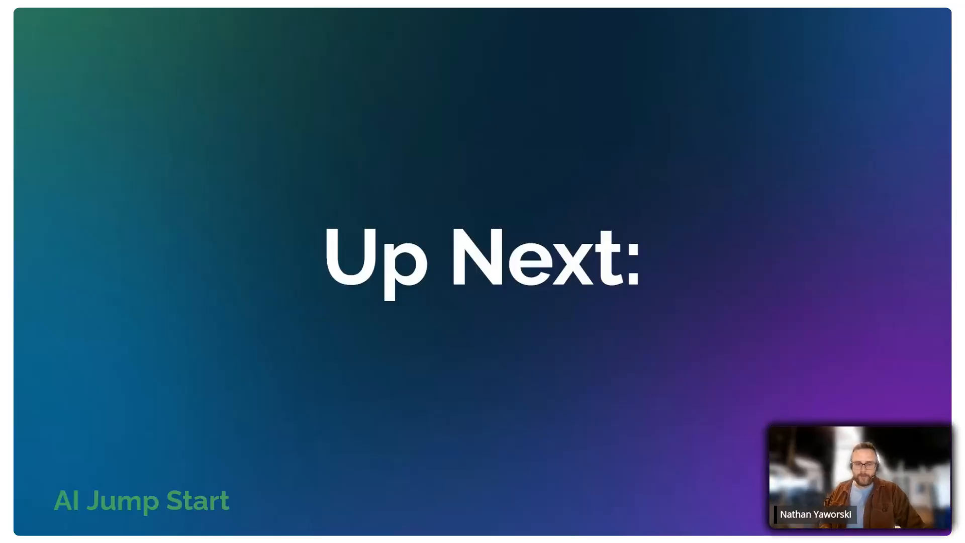